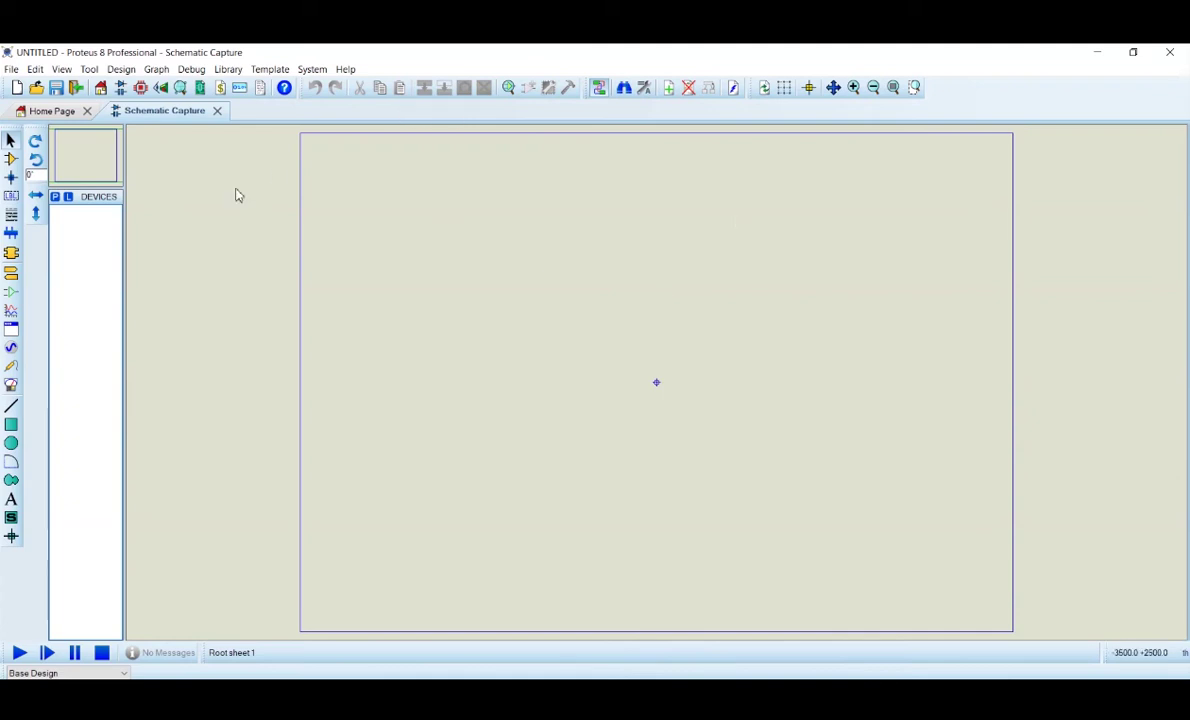
Find the VSINE sine wave AC voltage source in the component library and add it to the device list
click(11, 160)
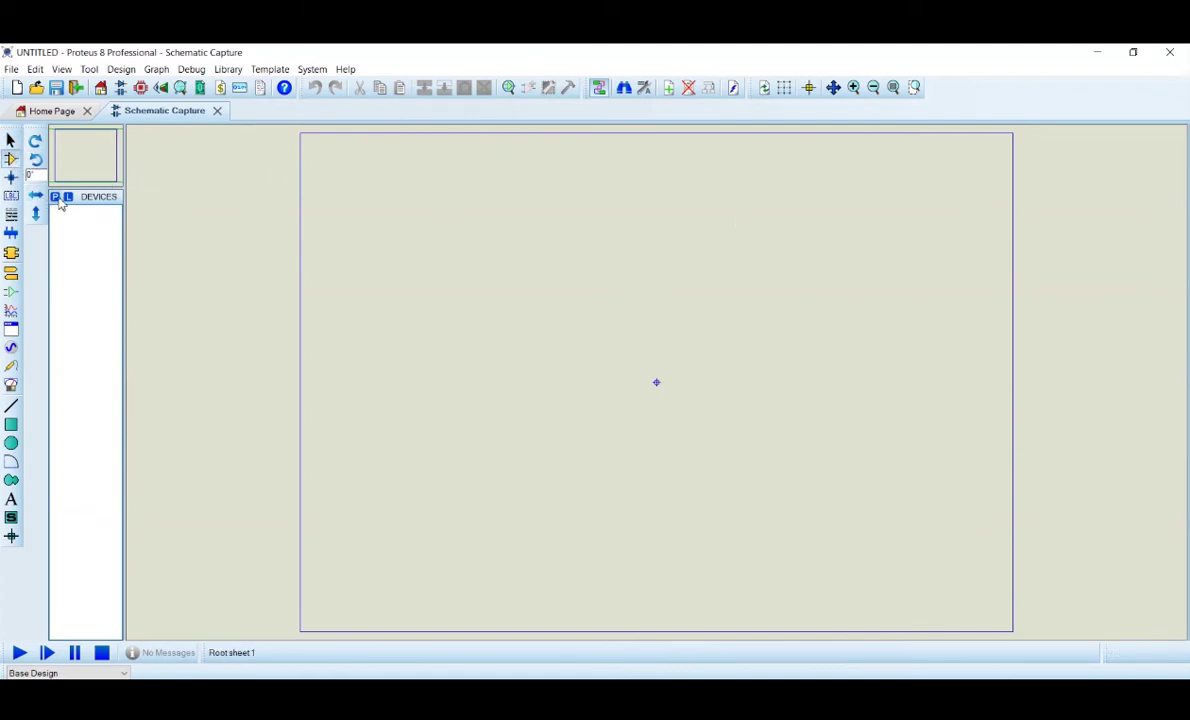
click(56, 199)
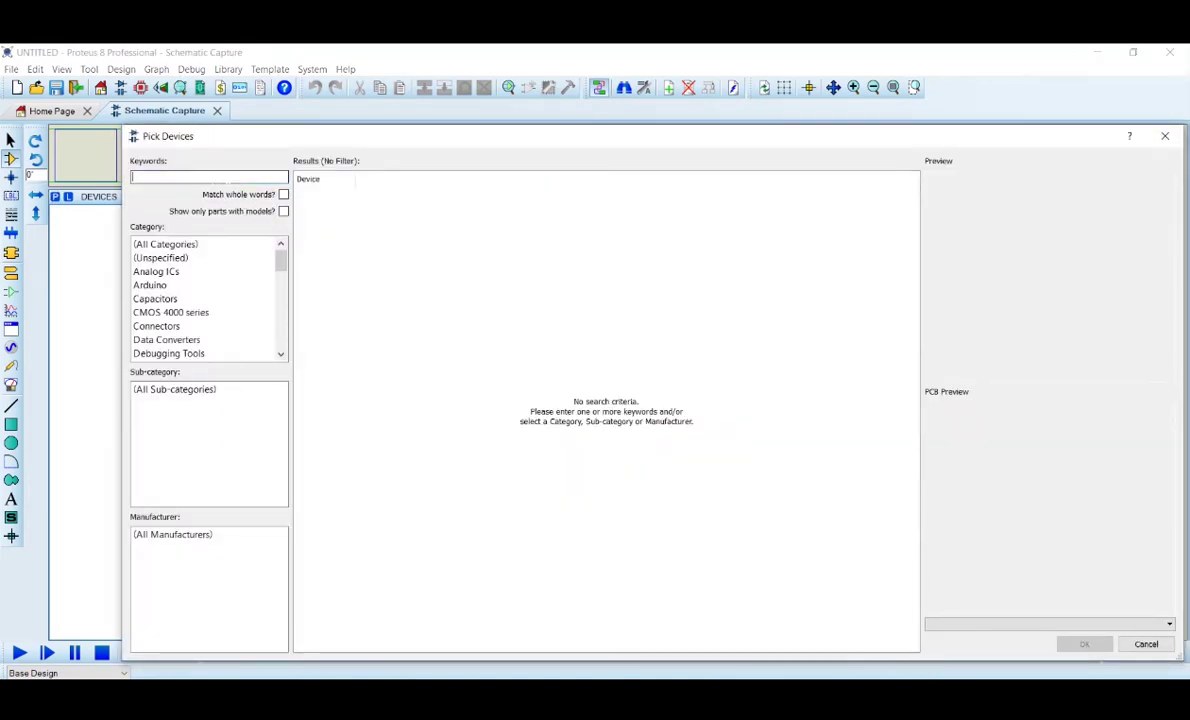
text(vsine)
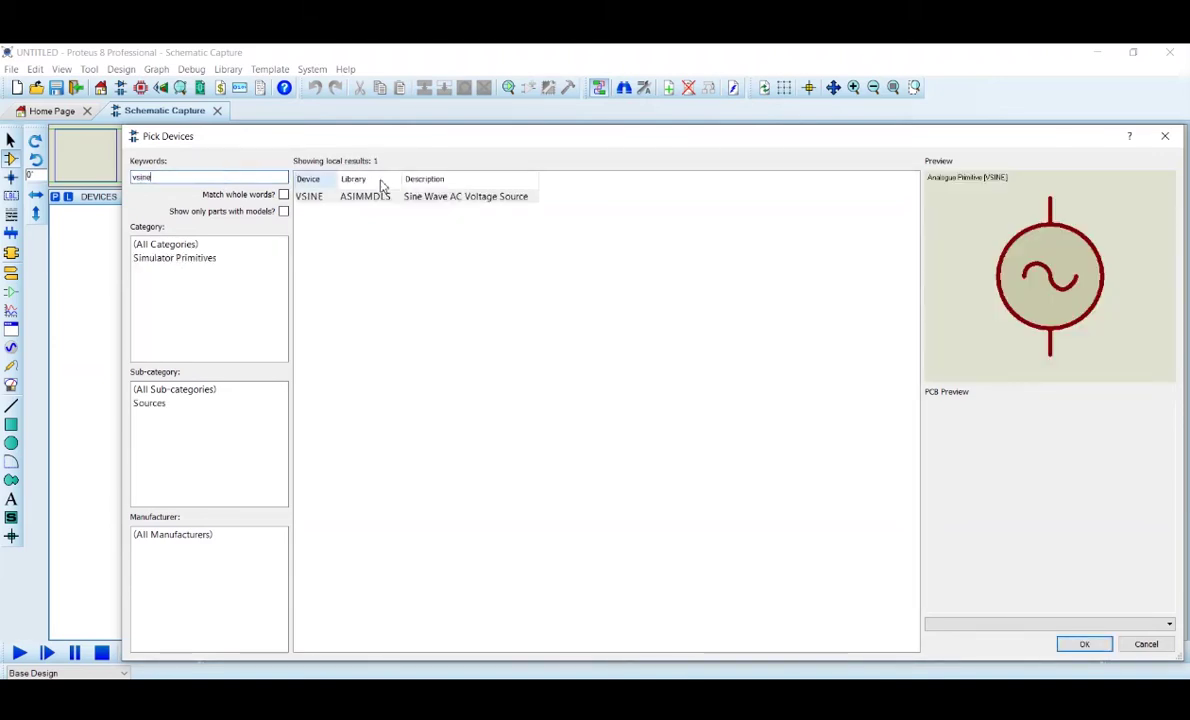
double_click(507, 198)
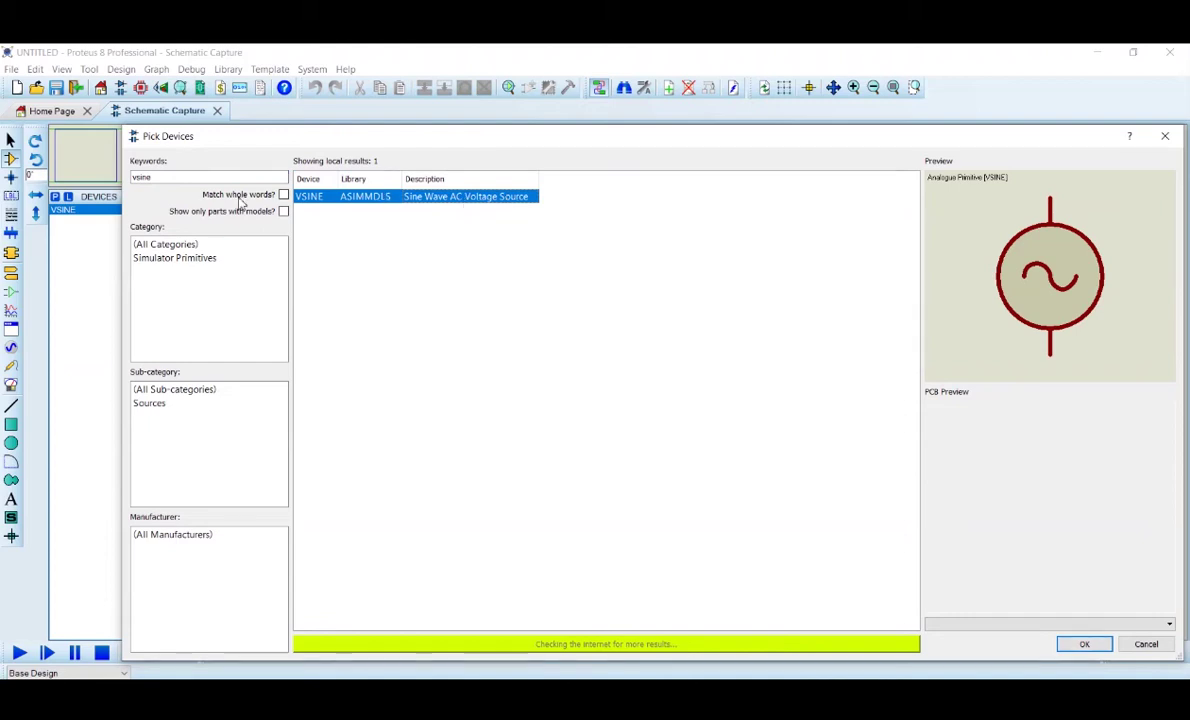
Search the library for "transformer" and add the simple transformer TRAN-2P2S to the device list
mouse_move(490, 206)
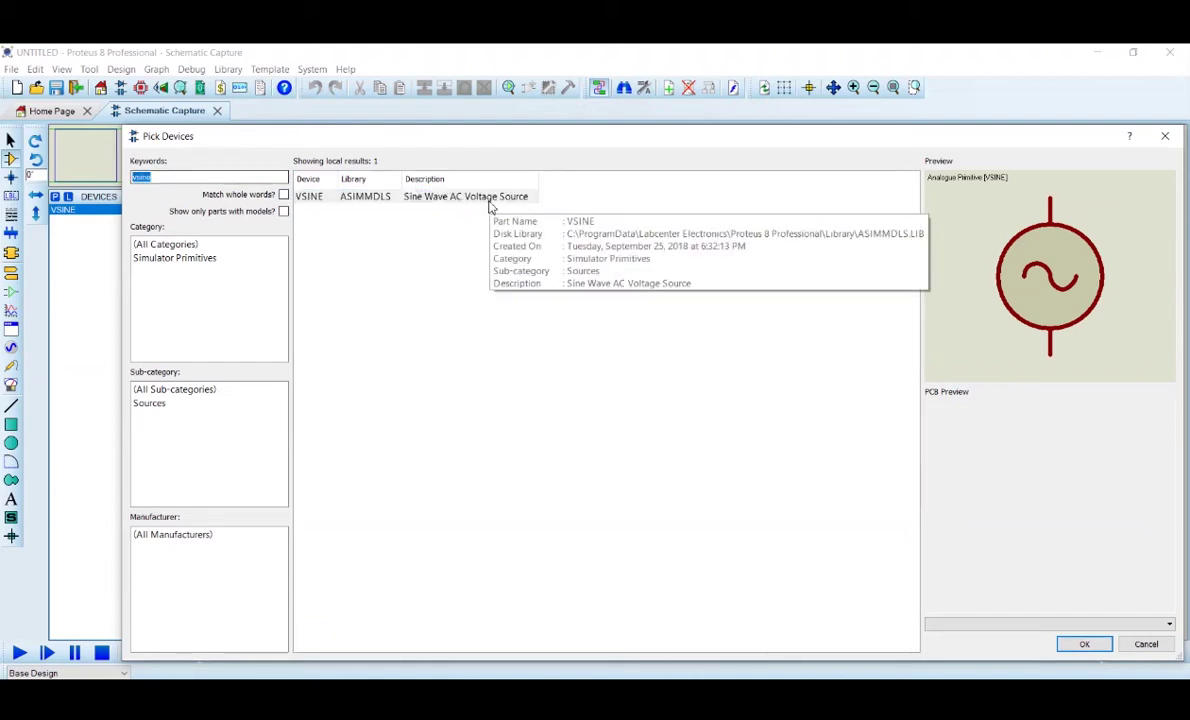
text(transformer)
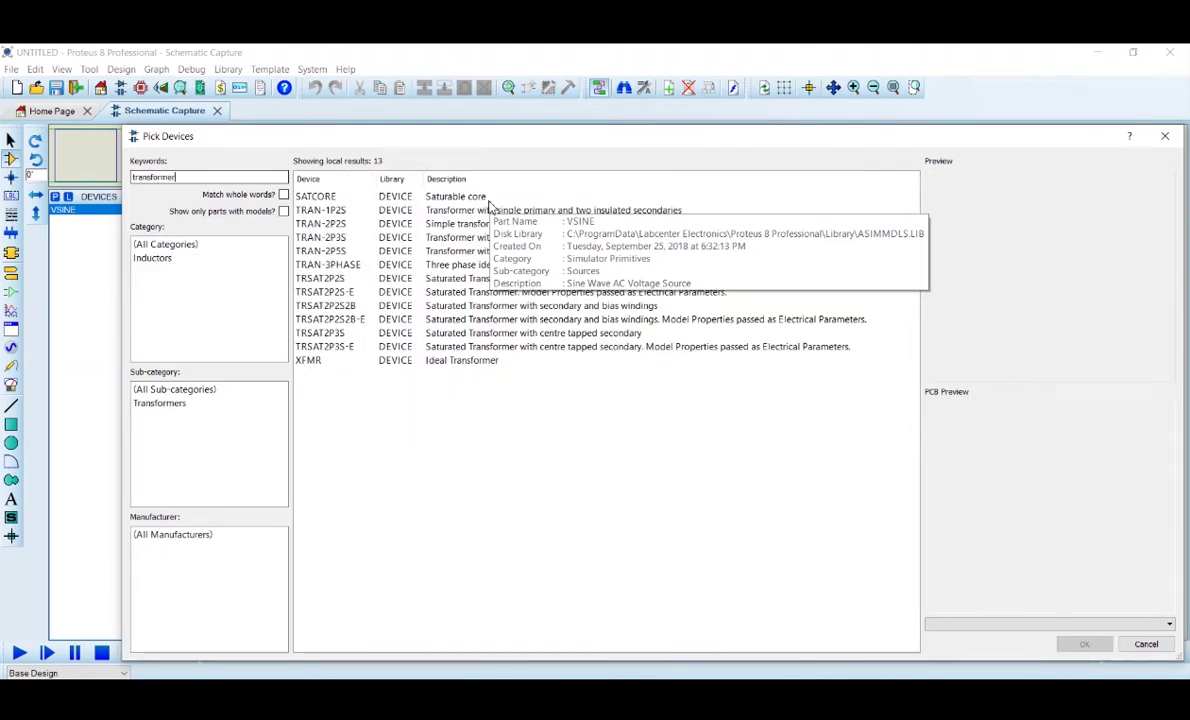
click(331, 224)
double_click(331, 226)
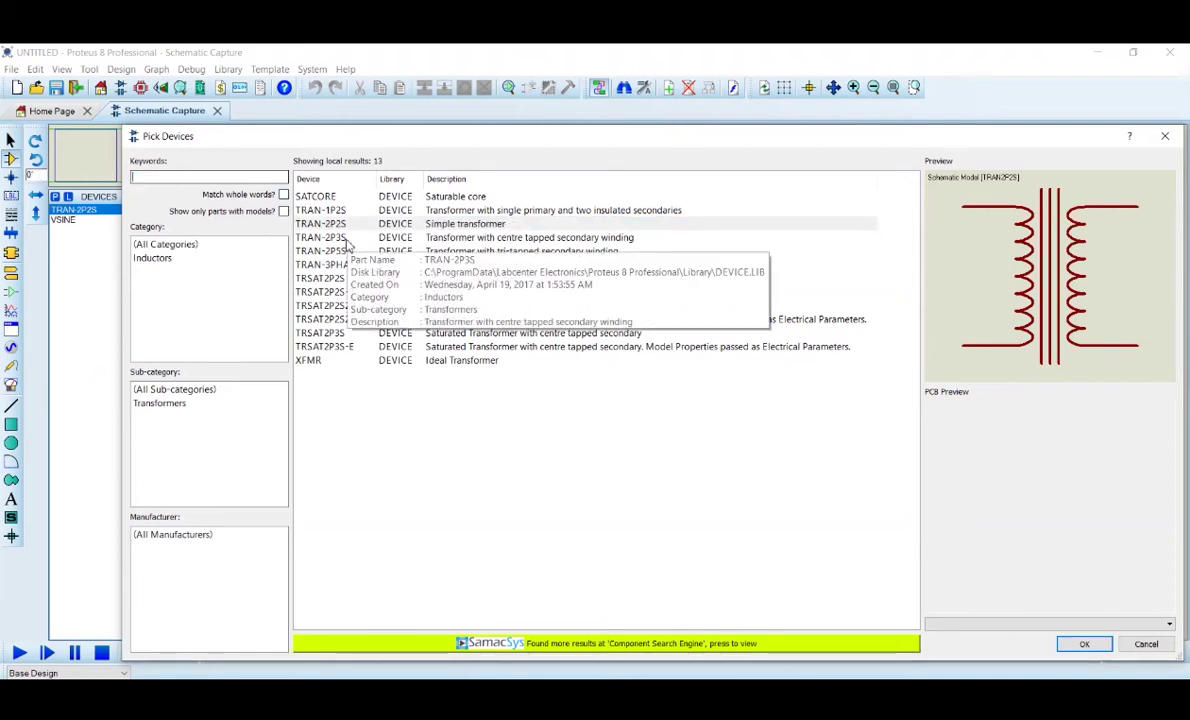
Search the library for "bridge" and add the 2W01G single-phase 100V, 2A bridge rectifier to the device list
text(bridge)
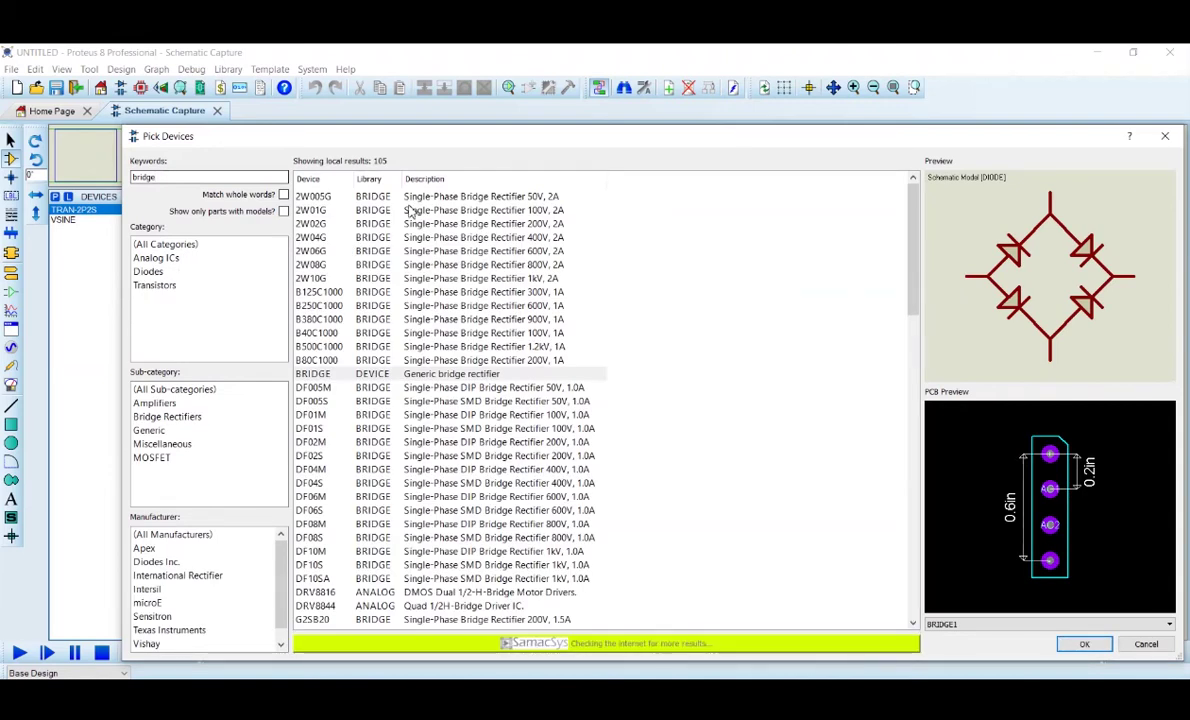
click(410, 210)
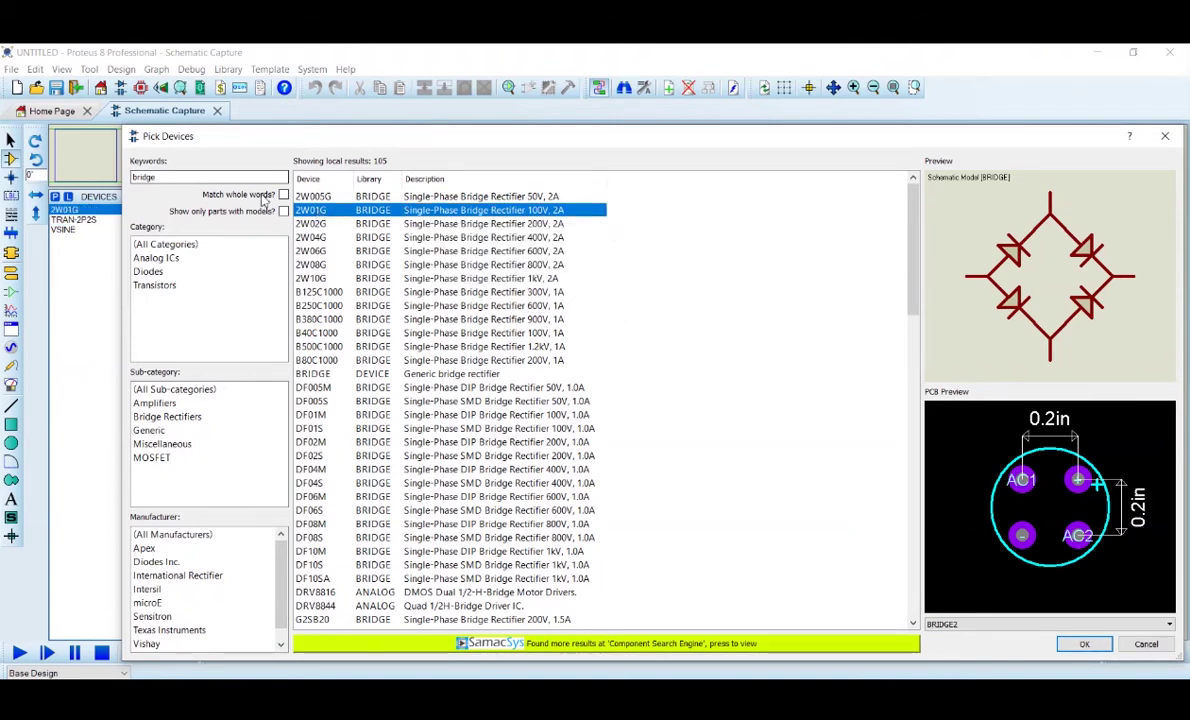
double_click(310, 209)
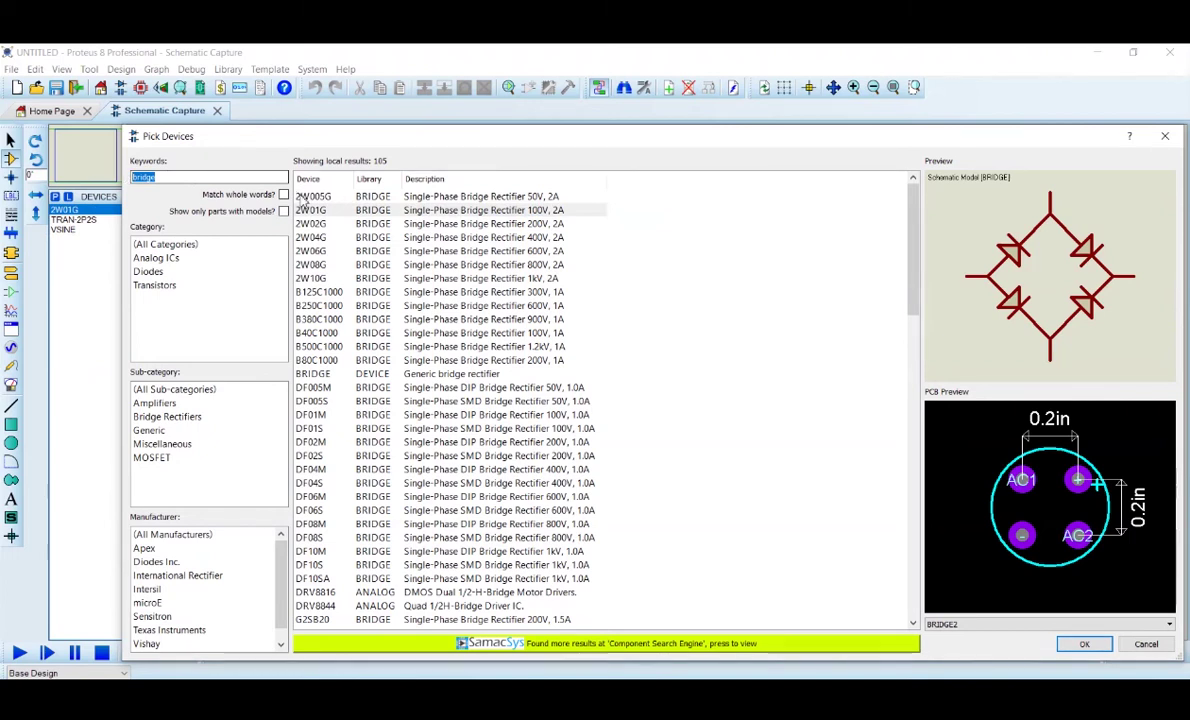
Search the library for "ele cap 1000u" and add the 63V radial electrolytic capacitor PCELEC1000U63V1100M to the device list
key(BackSpace)
text(ele cap)
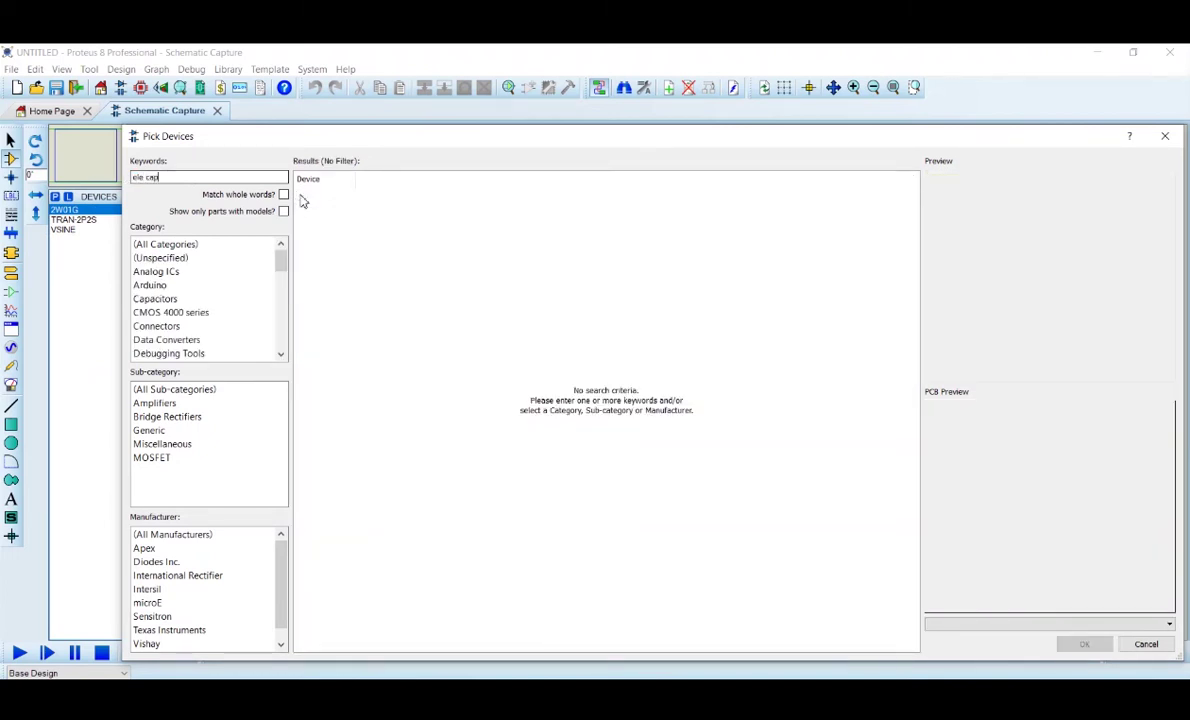
text( 1000u)
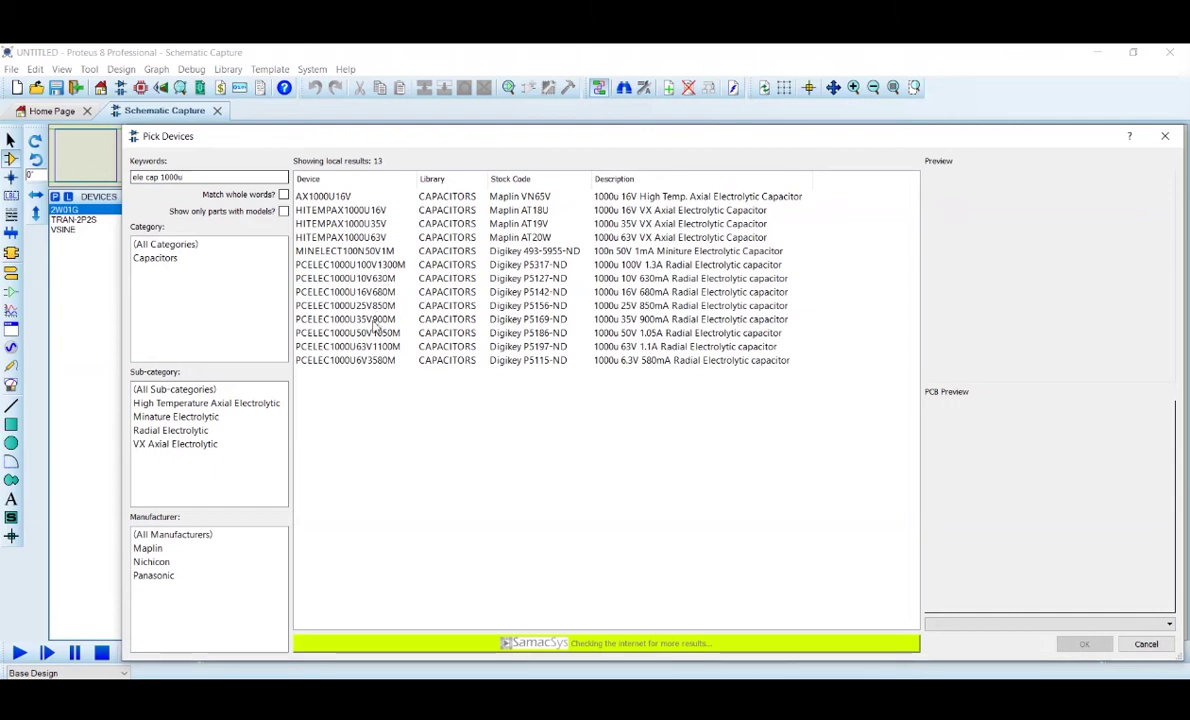
click(640, 334)
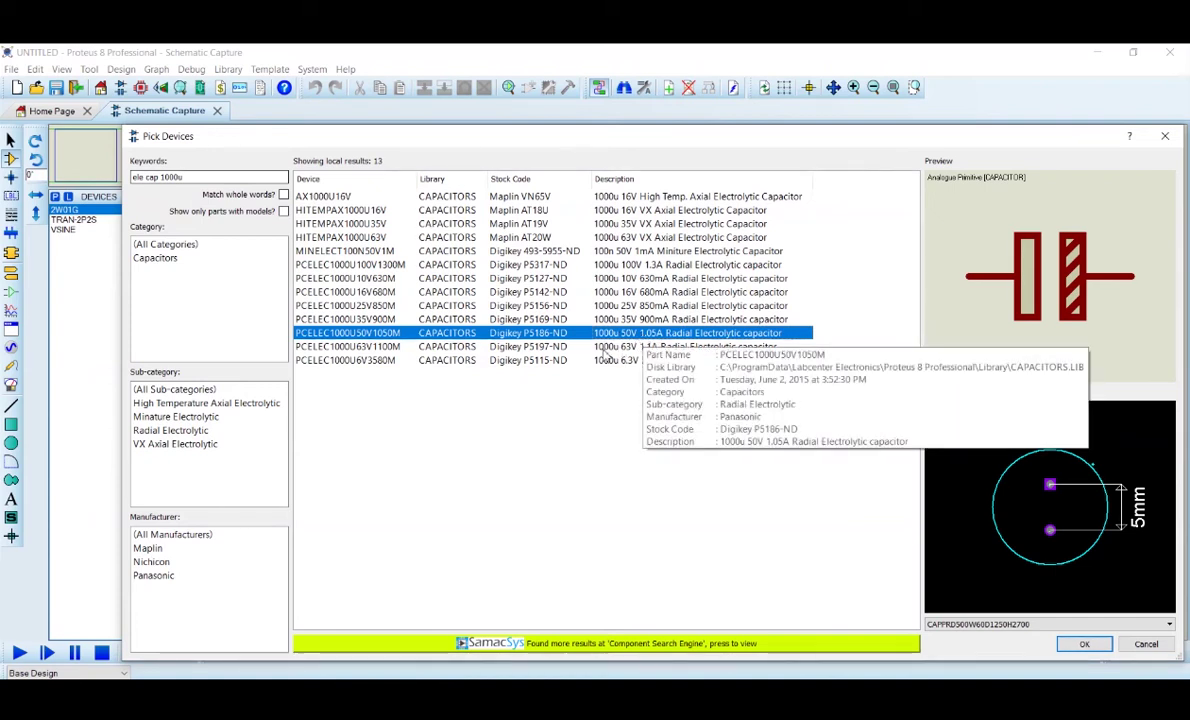
click(627, 350)
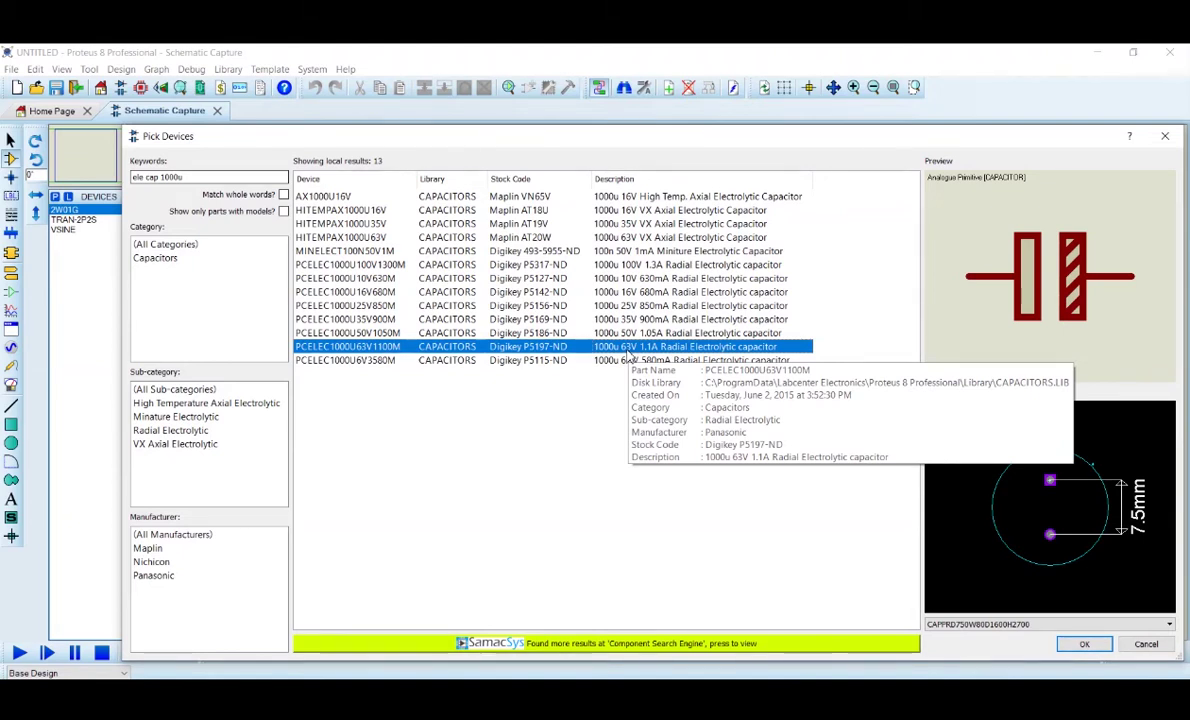
double_click(336, 346)
Search the library for "lm317" and add the LM317T 1.5A adjustable voltage regulator to the device list
mouse_move(395, 225)
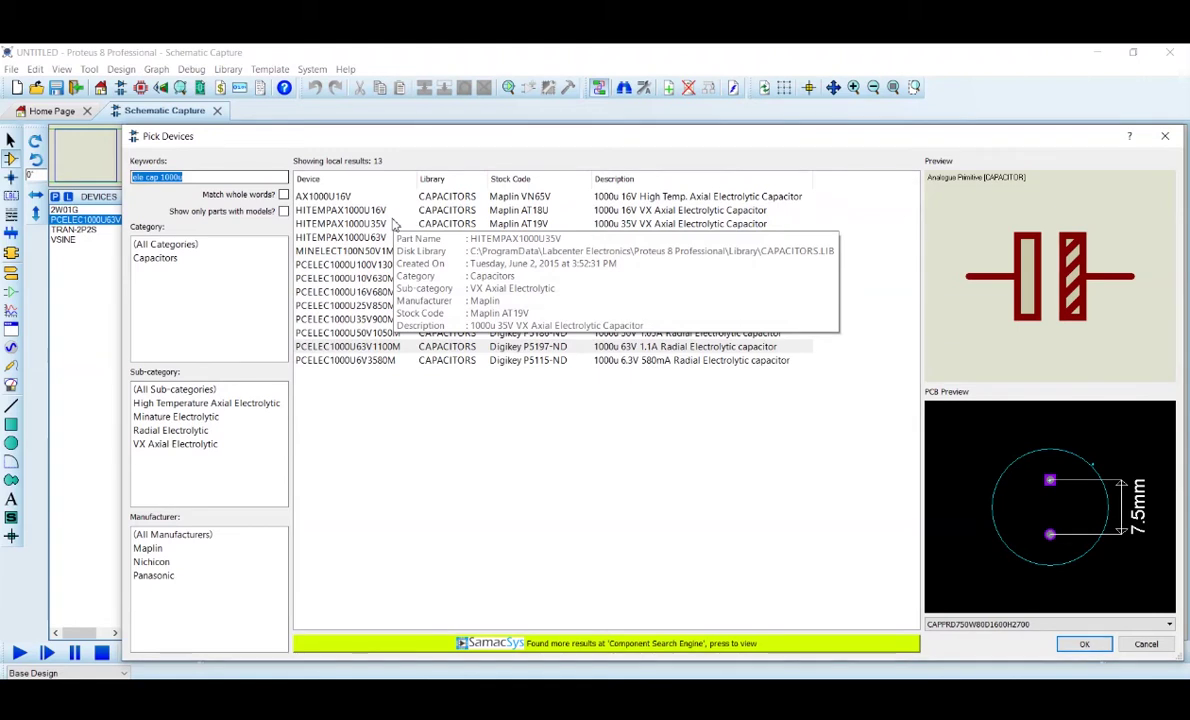
text(lm)
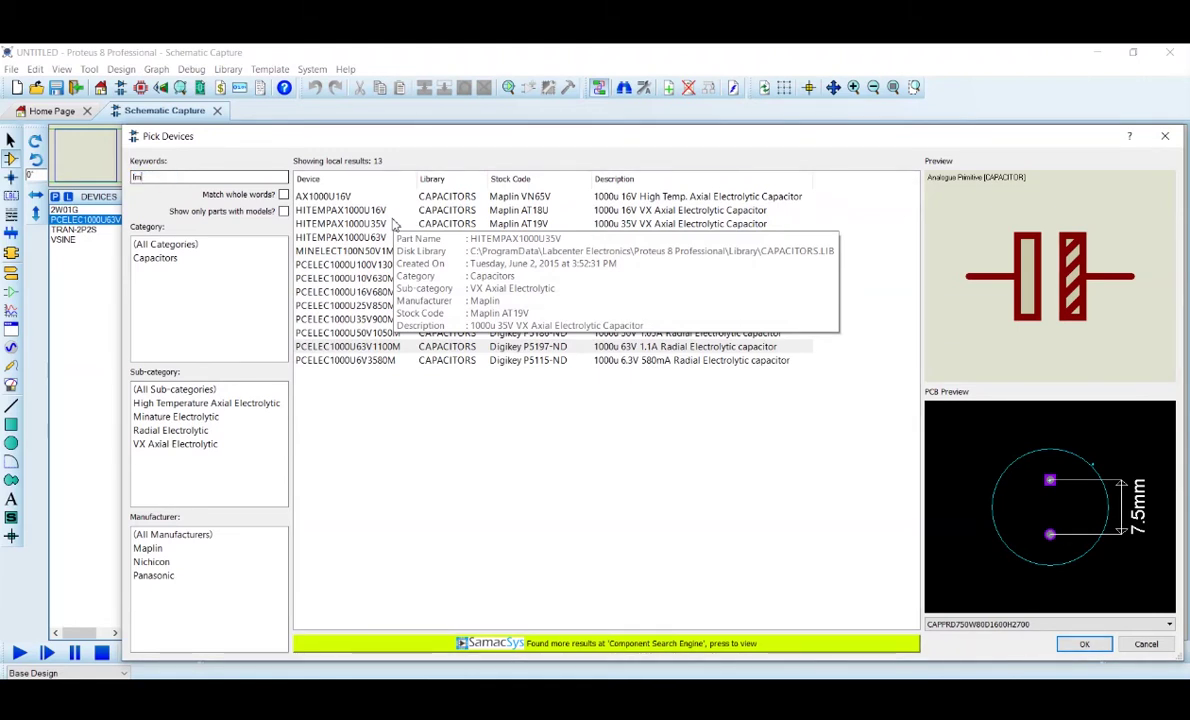
text(317)
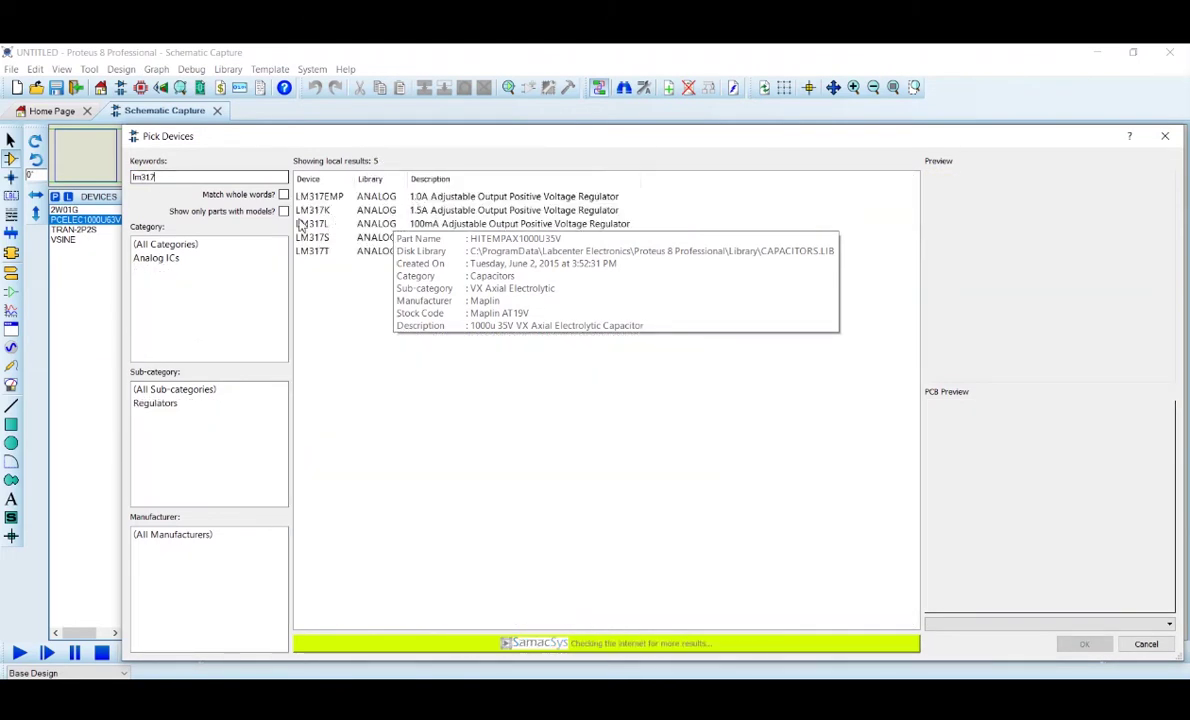
click(340, 254)
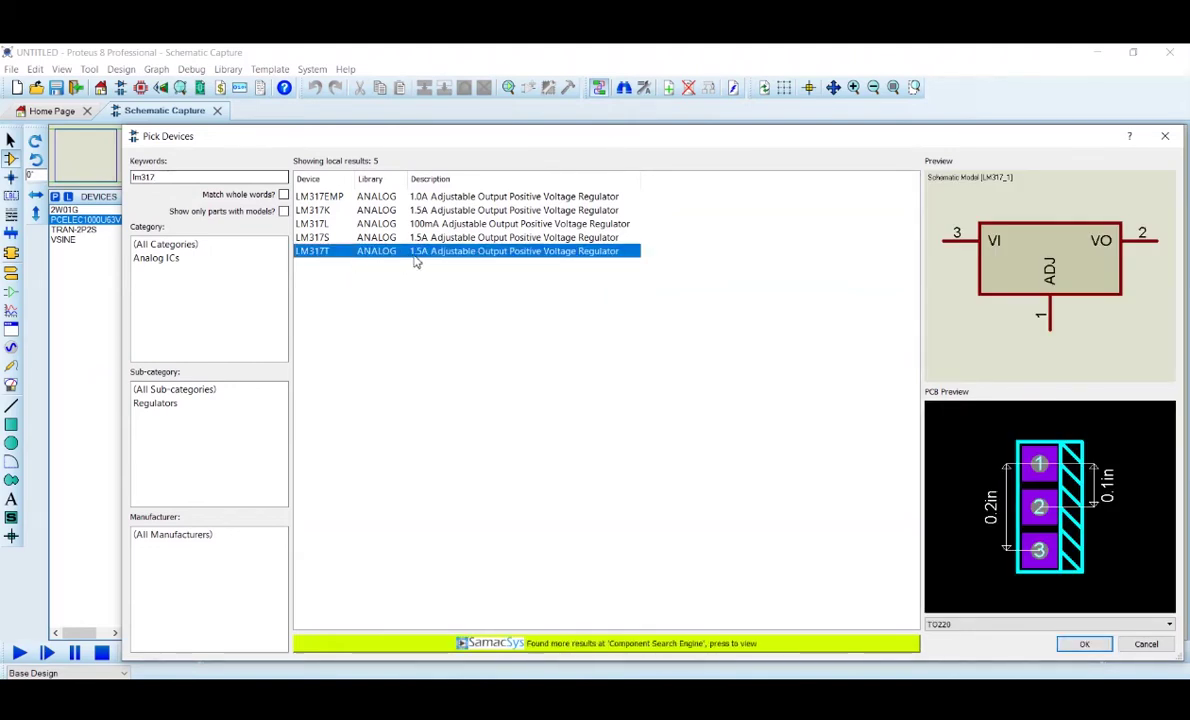
mouse_move(463, 263)
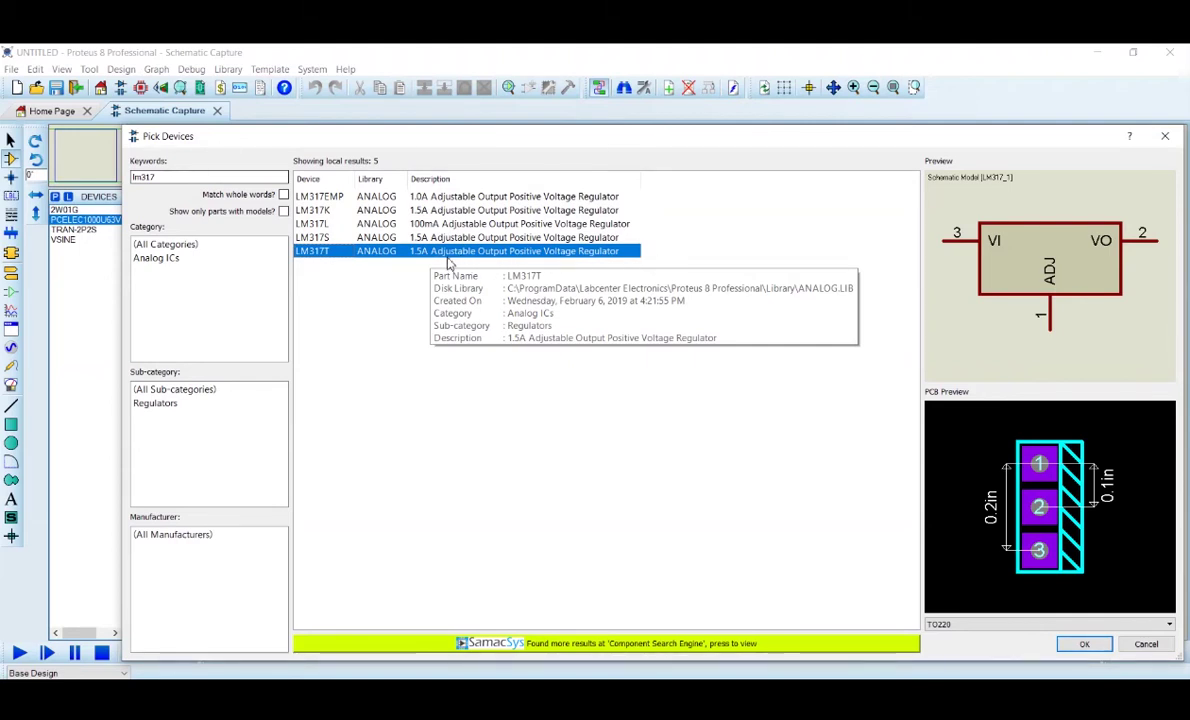
double_click(449, 252)
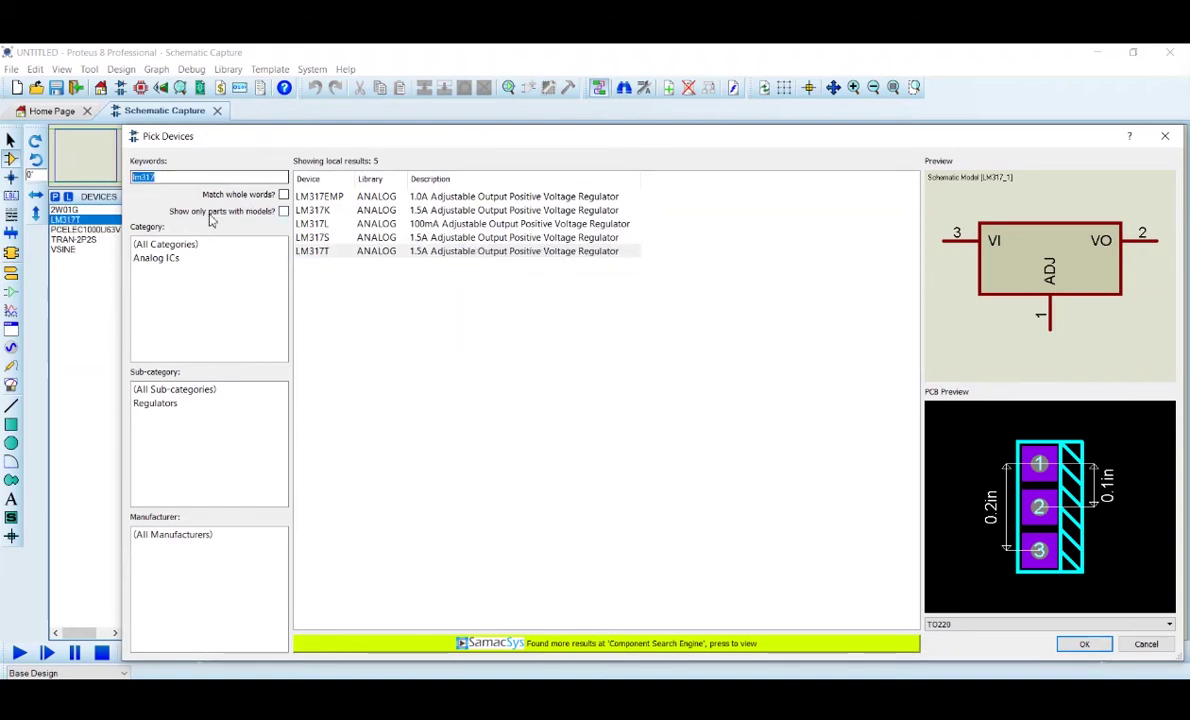
Search the library for "res" and add the generic resistor RES to the device list
text(res)
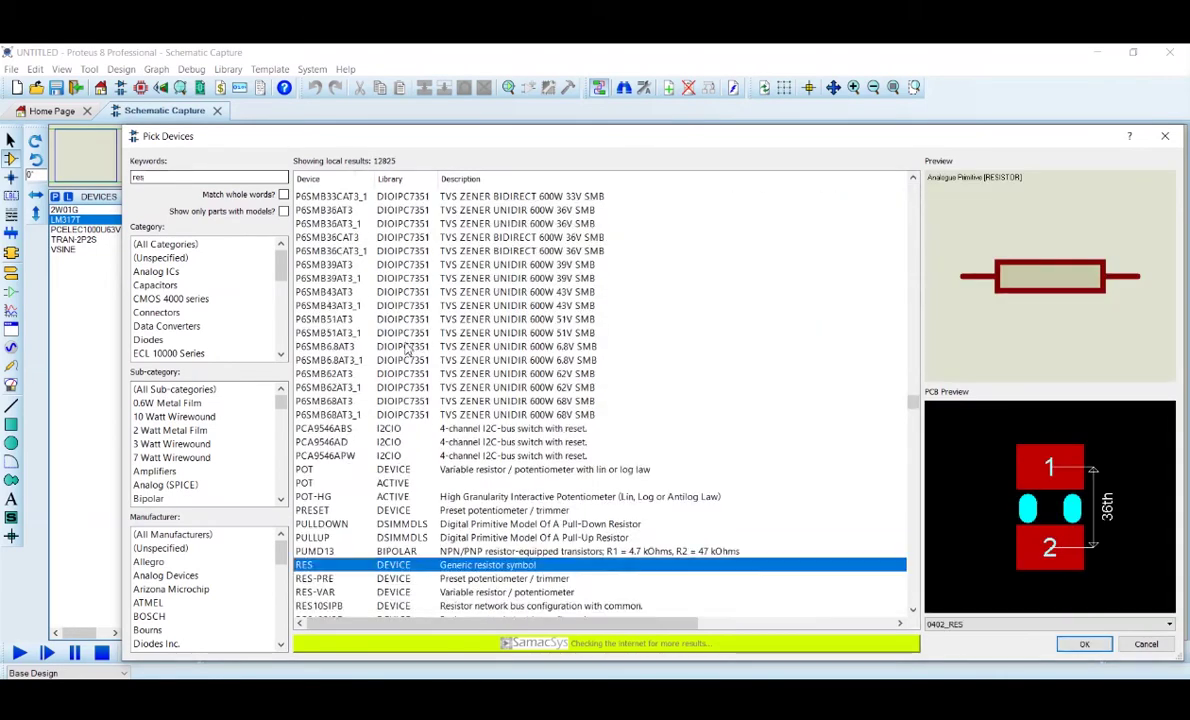
scroll(312, 415, down, 3)
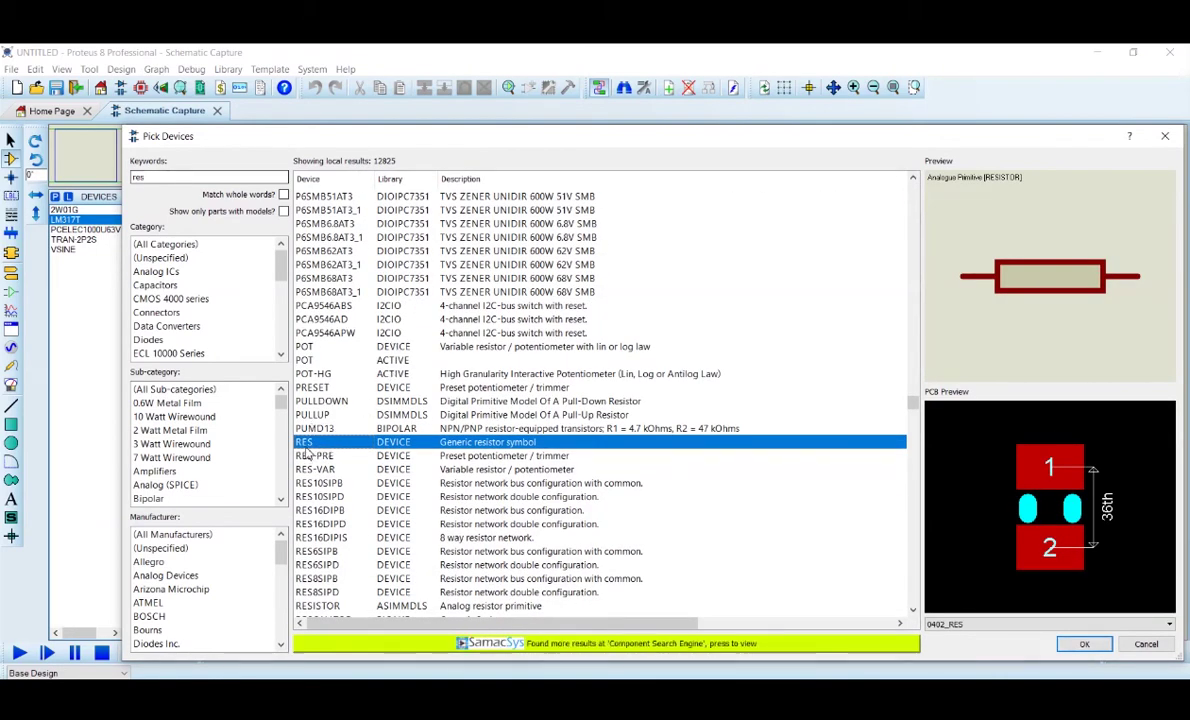
double_click(308, 443)
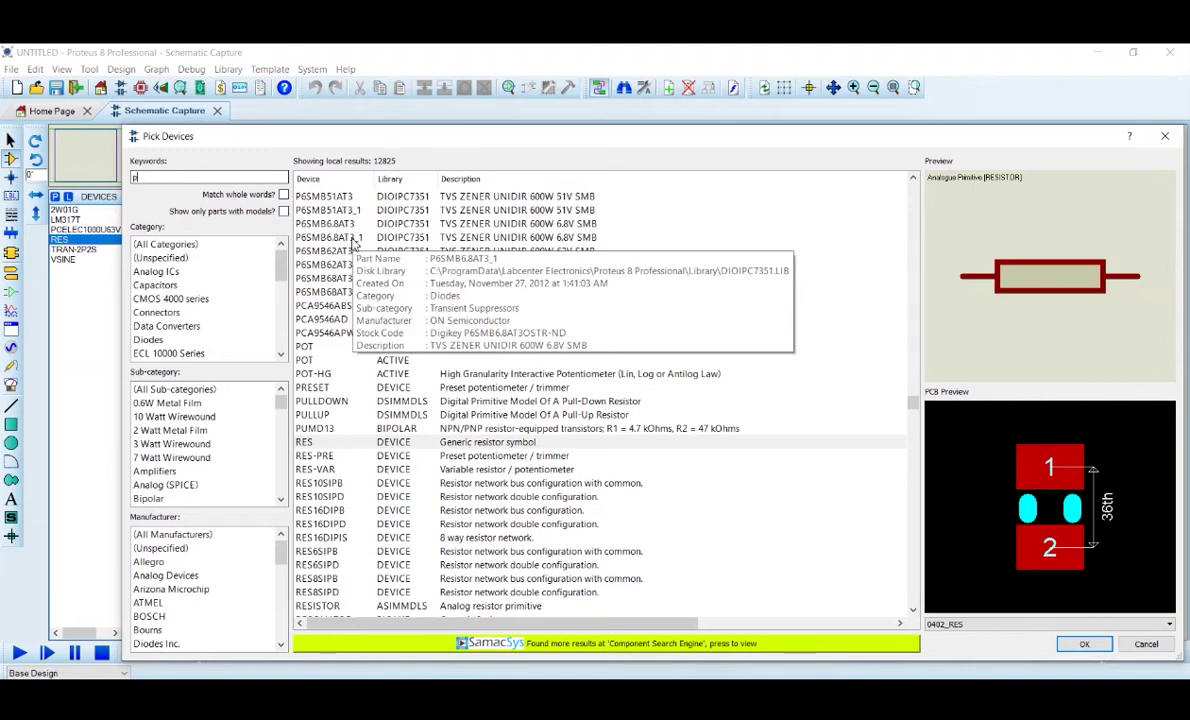
Search the library for "pot hg", add the POT-HG interactive potentiometer to the device list and finish picking devices
text(pot hg)
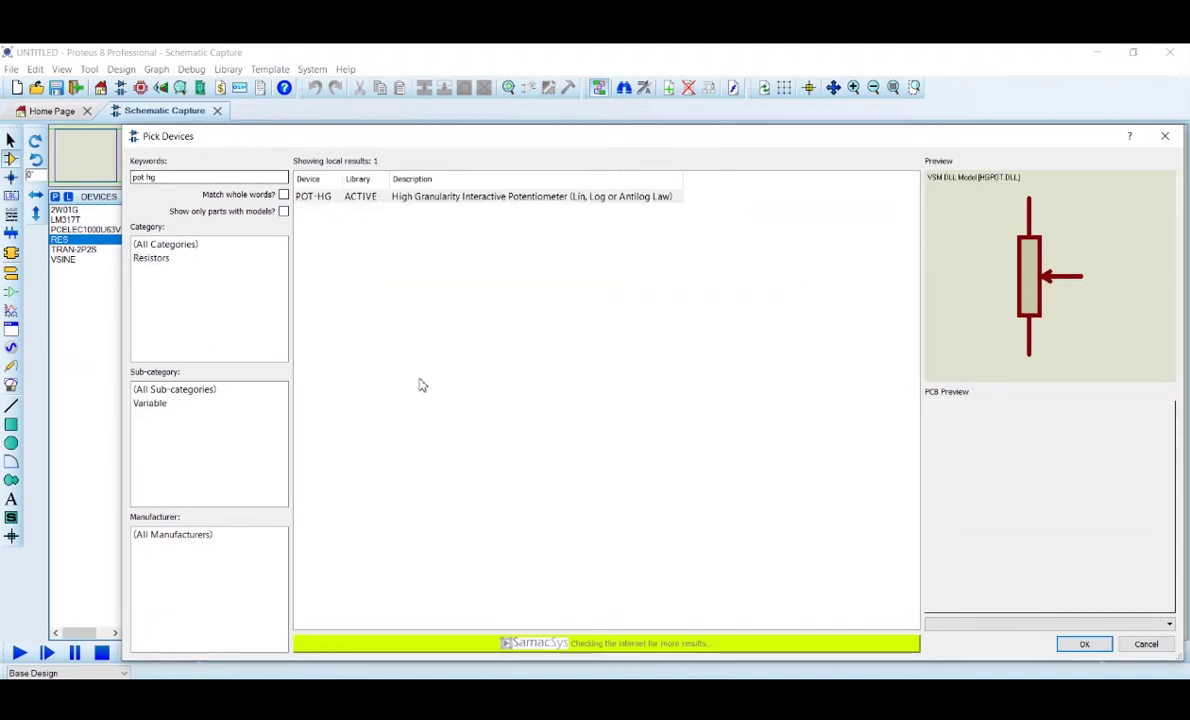
click(509, 197)
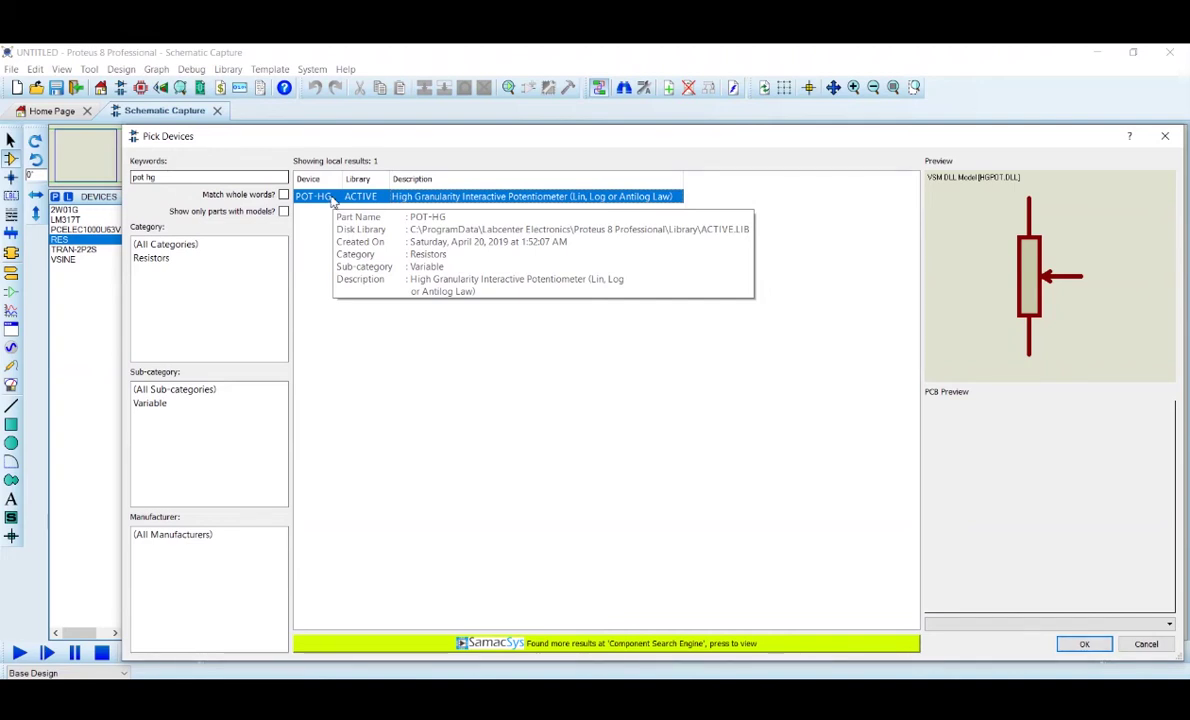
double_click(333, 197)
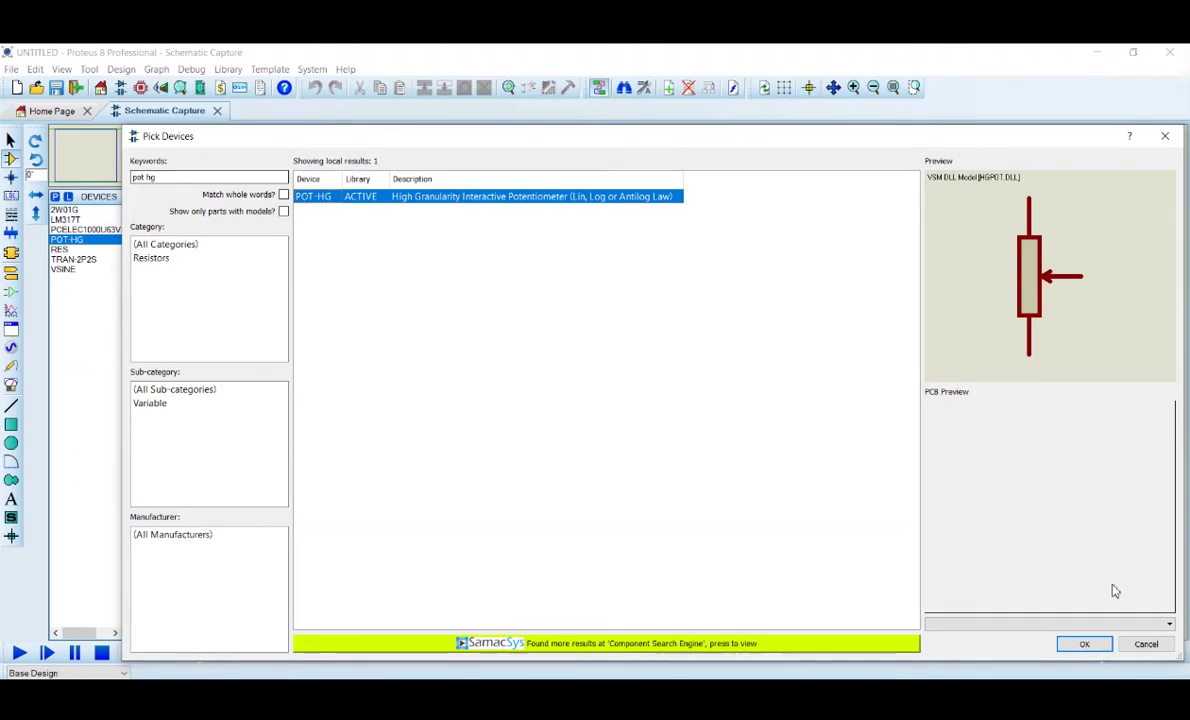
click(1106, 648)
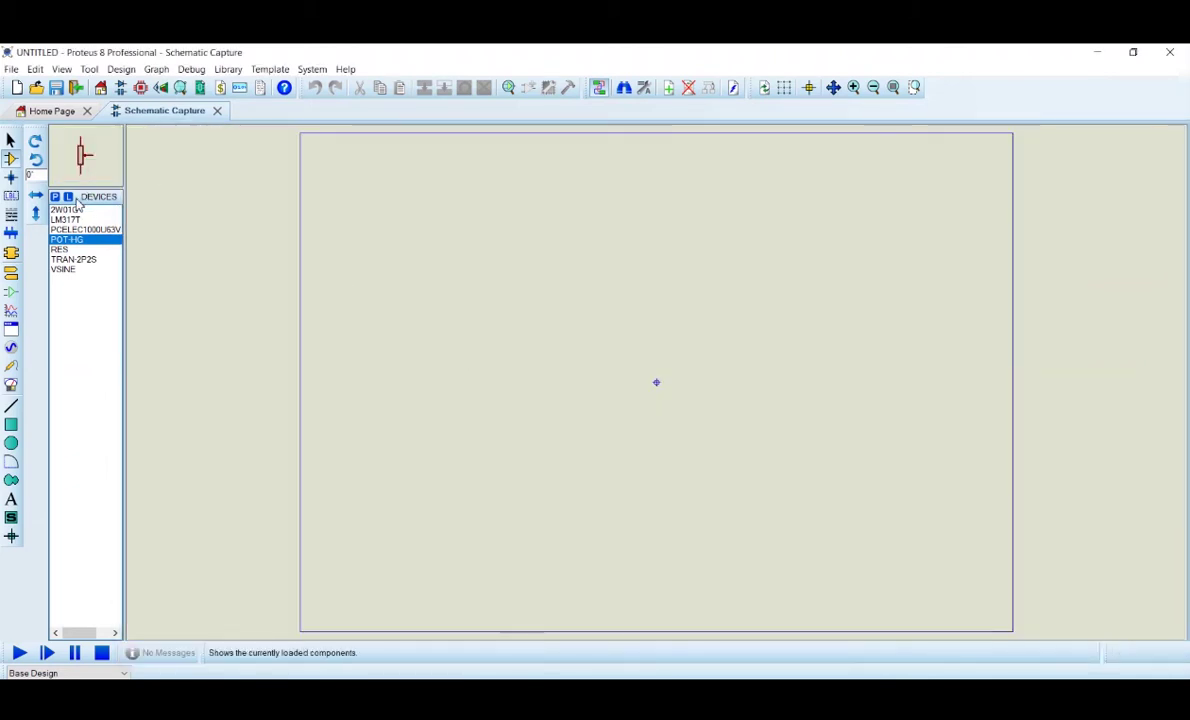
Place the VSINE source in the upper-left area of the schematic sheet
click(64, 269)
click(414, 303)
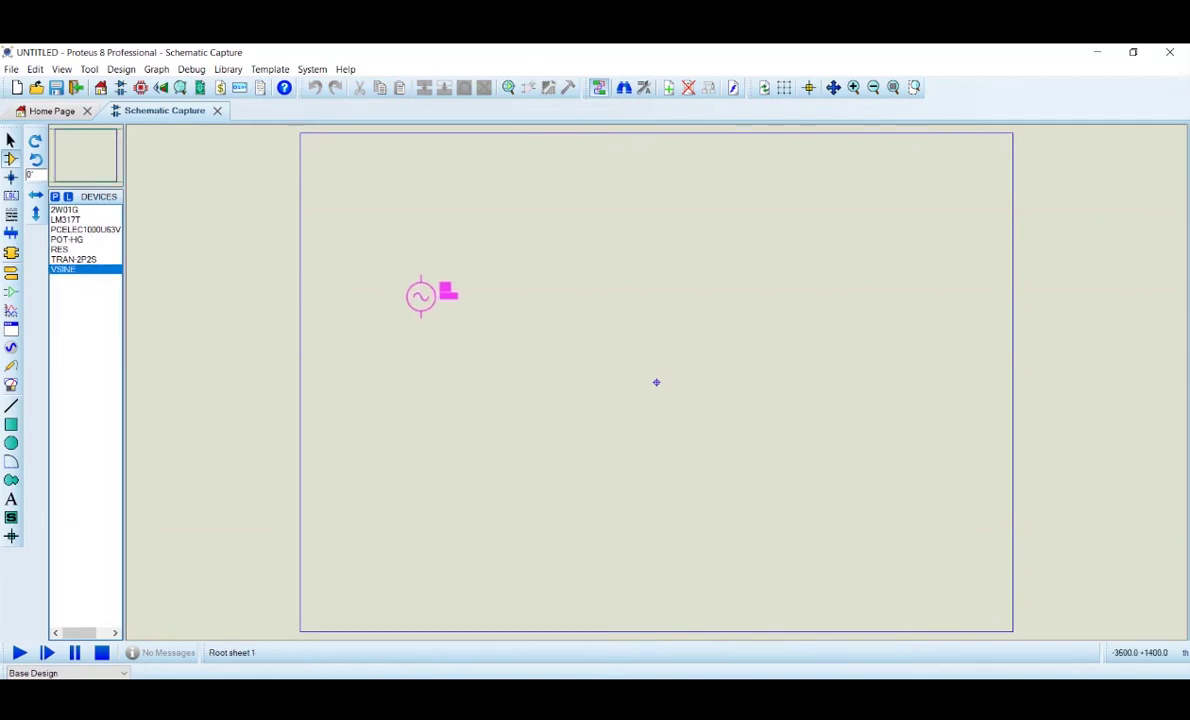
click(406, 258)
scroll(592, 553, up, 1)
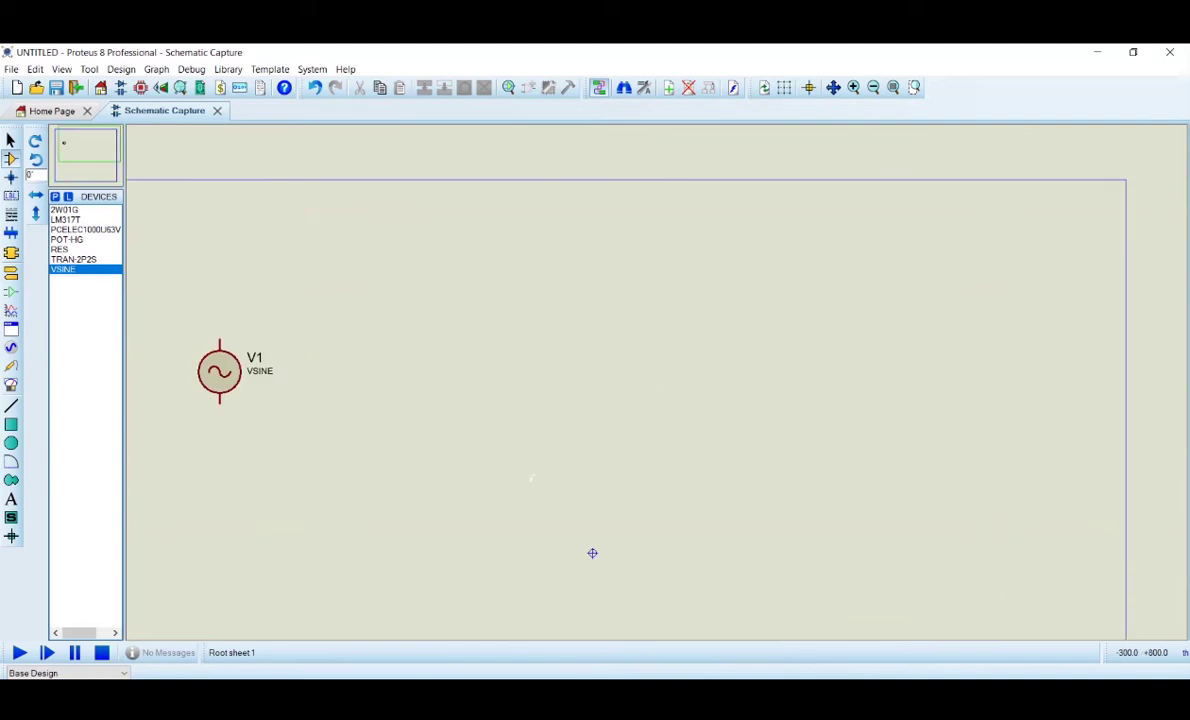
scroll(959, 446, up, 1)
scroll(576, 478, up, 1)
scroll(603, 446, down, 2)
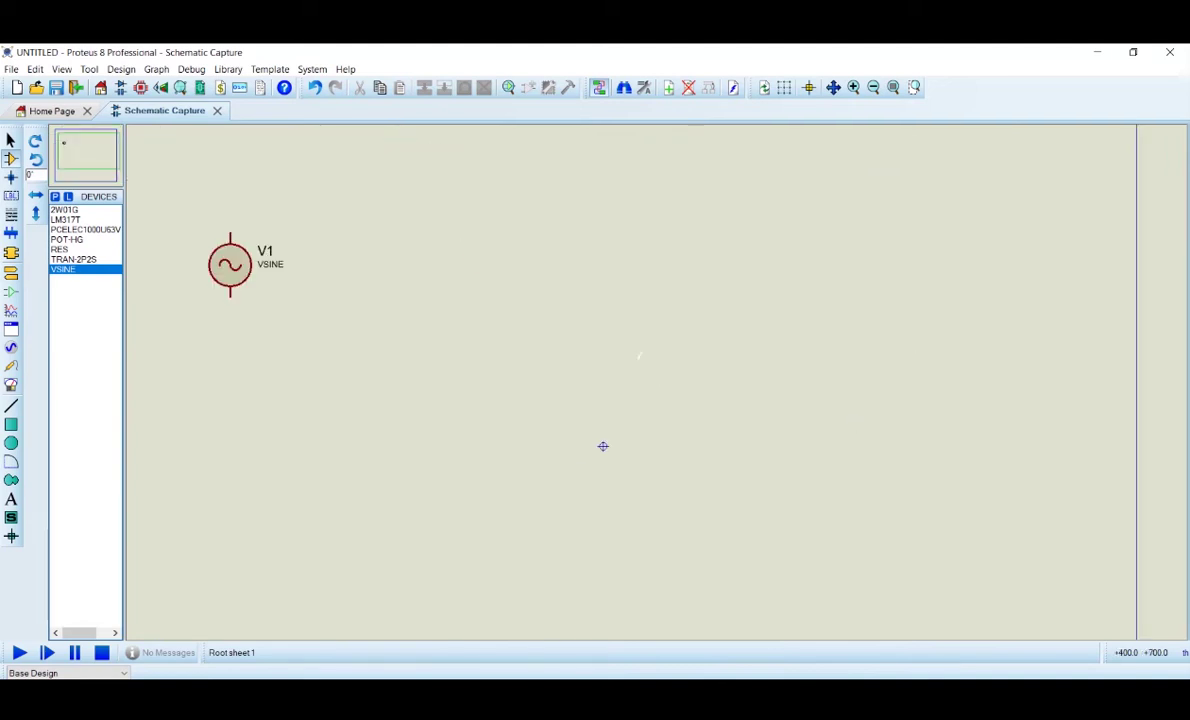
Set the VSINE source's amplitude to 230V and its frequency to 50Hz
double_click(230, 264)
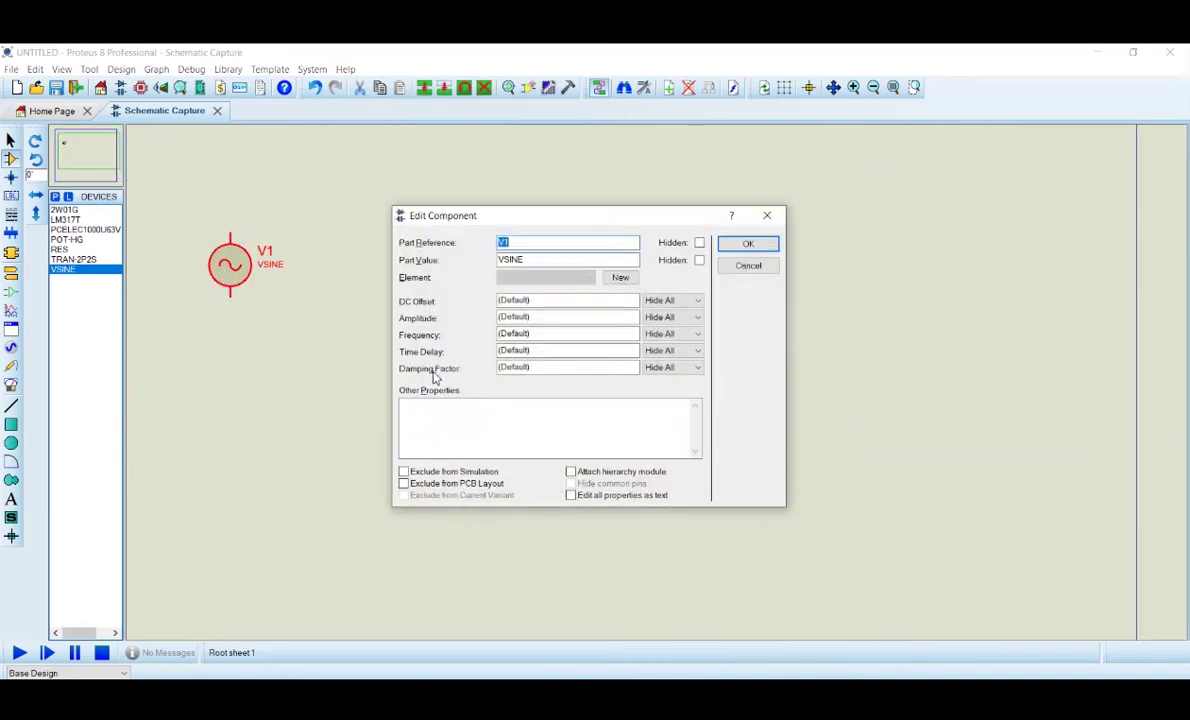
click(546, 317)
text(230V)
key(Tab)
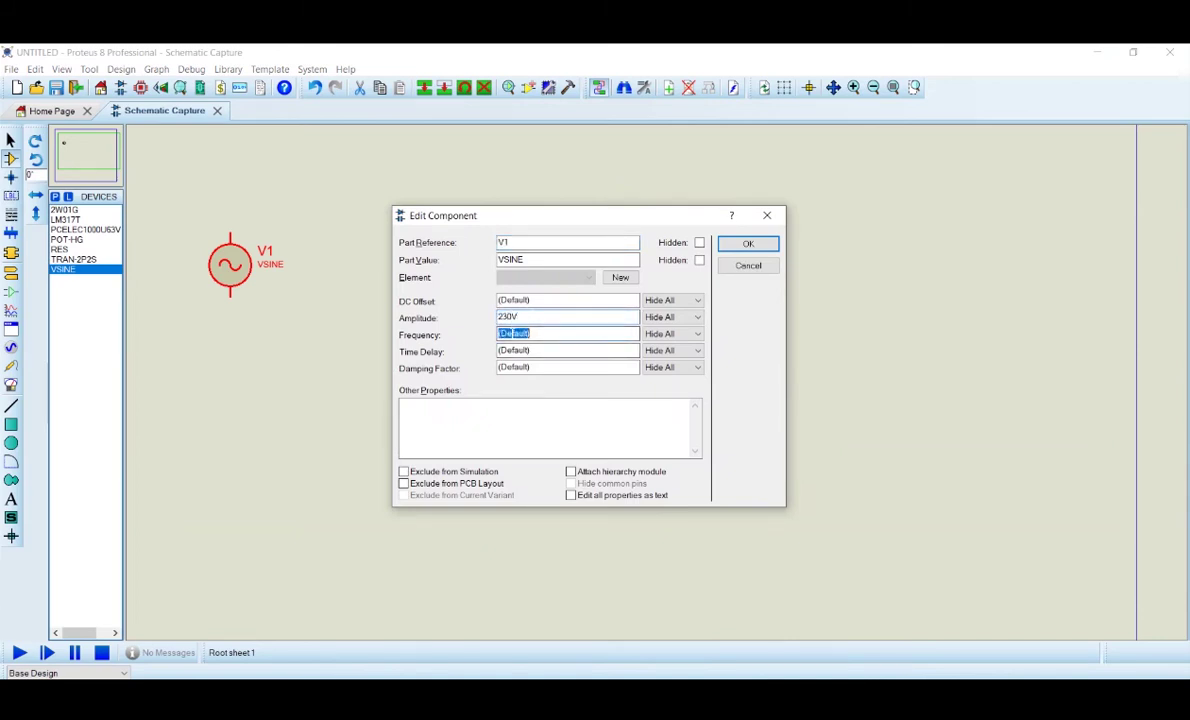
text(50Hz)
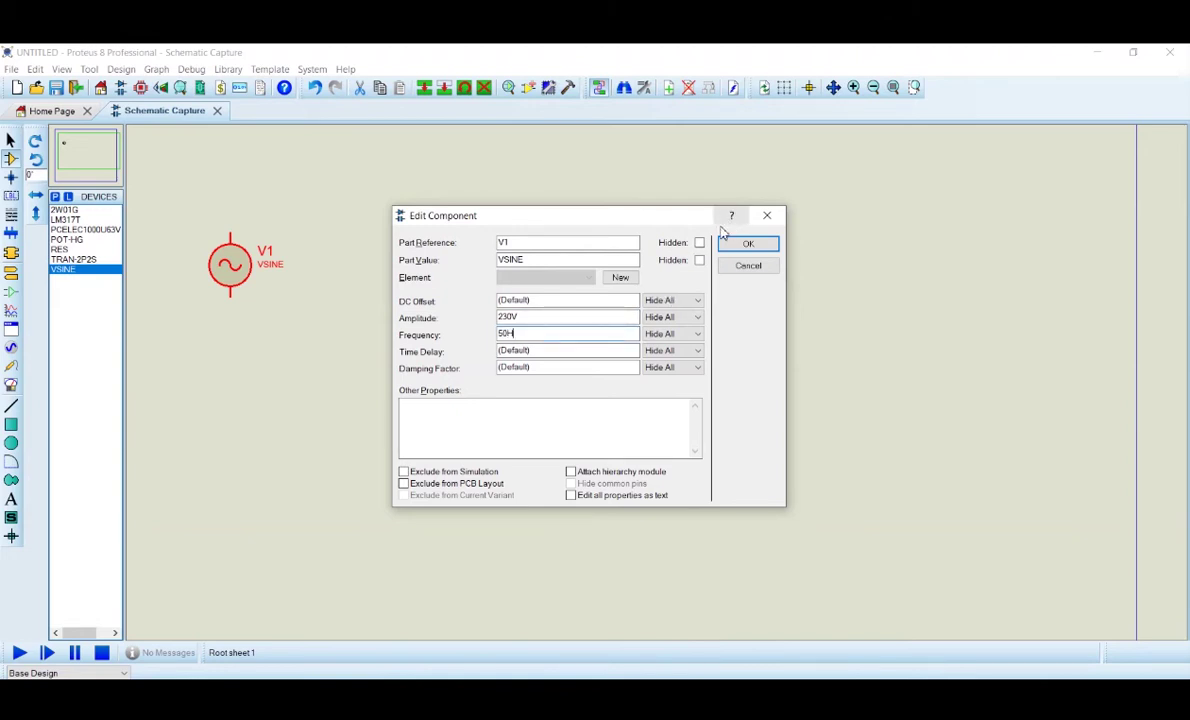
Show the names and values of the source's amplitude and frequency on the schematic and apply the component changes
click(670, 317)
click(665, 339)
click(665, 334)
click(665, 355)
click(748, 243)
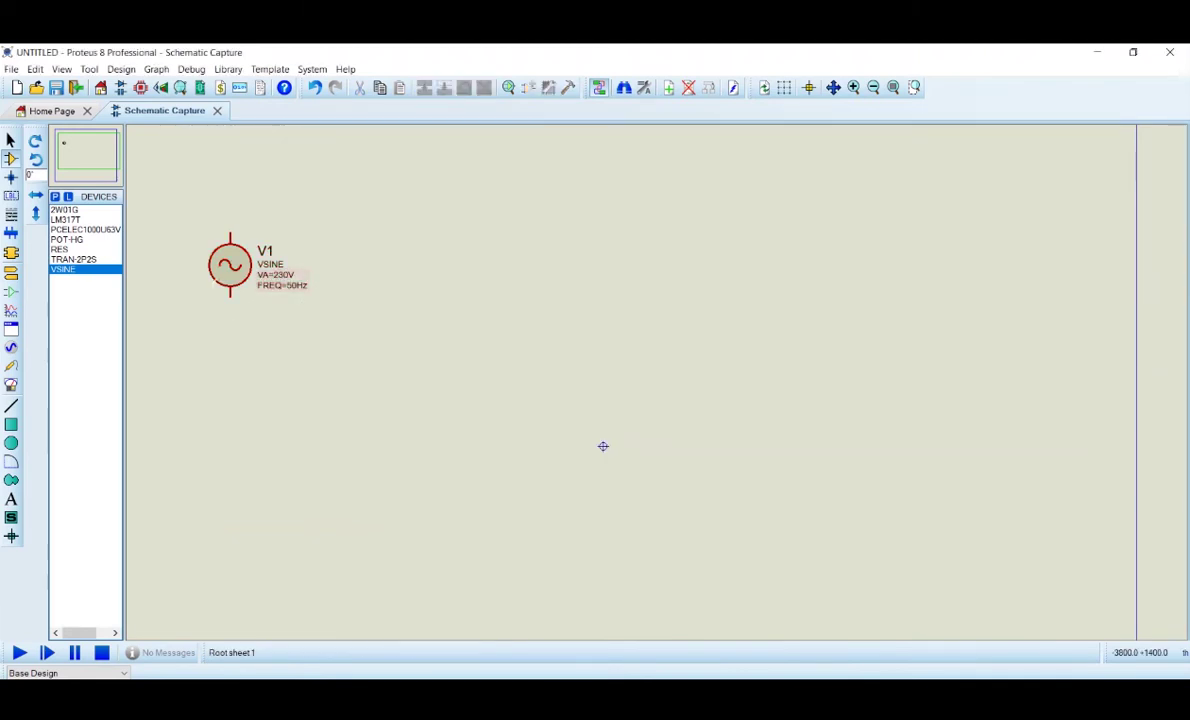
Place the TRAN-2P2S transformer on the schematic just to the right of the sine source
click(73, 259)
click(390, 298)
click(380, 265)
Wire both terminals of the VSINE source to the two primary terminals of the transformer
click(326, 222)
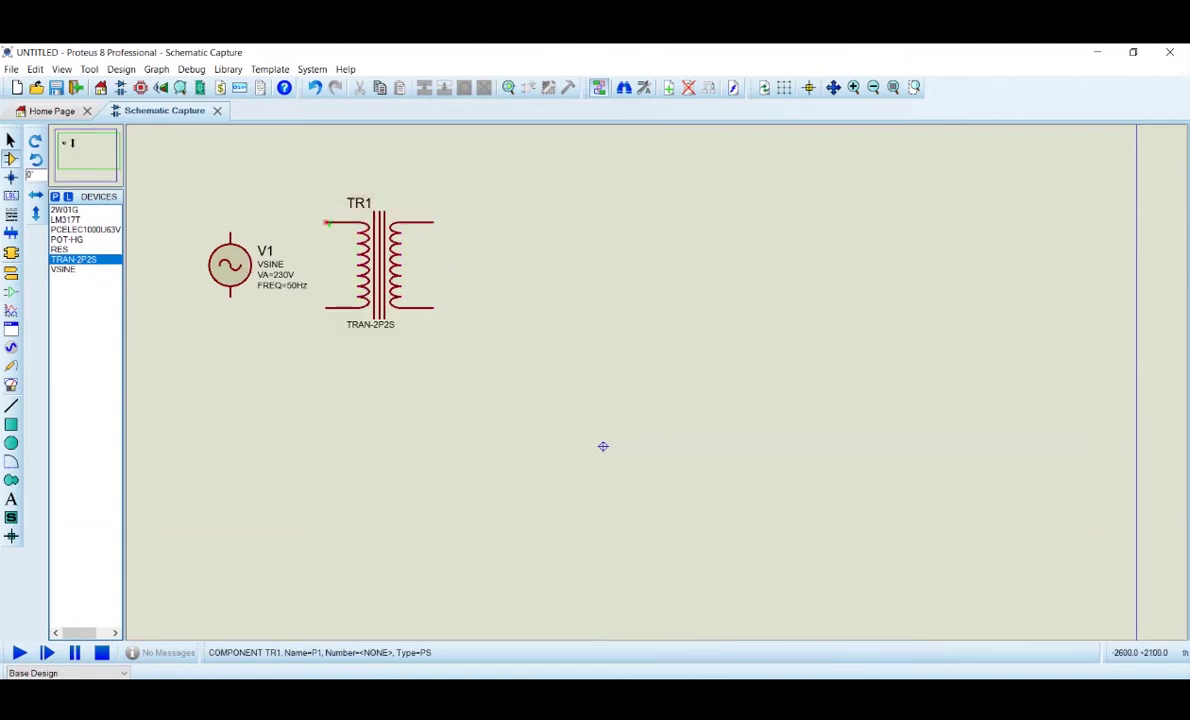
click(230, 234)
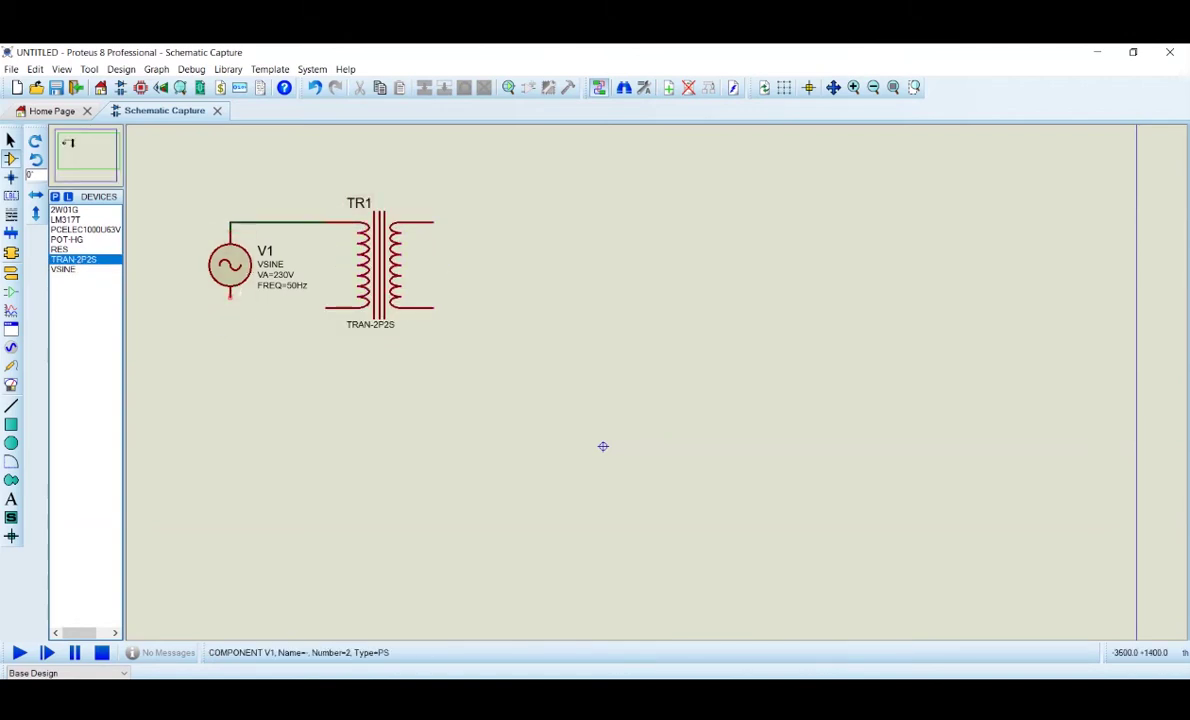
click(230, 295)
click(326, 307)
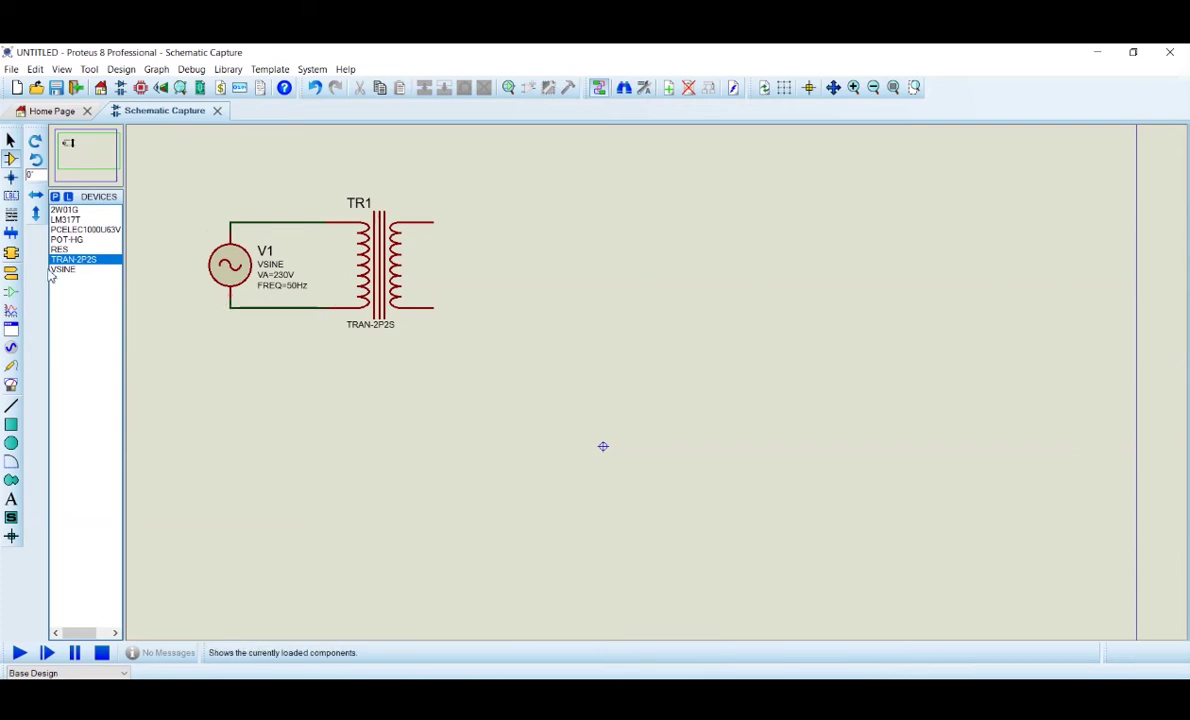
Place an AC voltmeter to the right of the transformer and wire it across the secondary winding
click(11, 385)
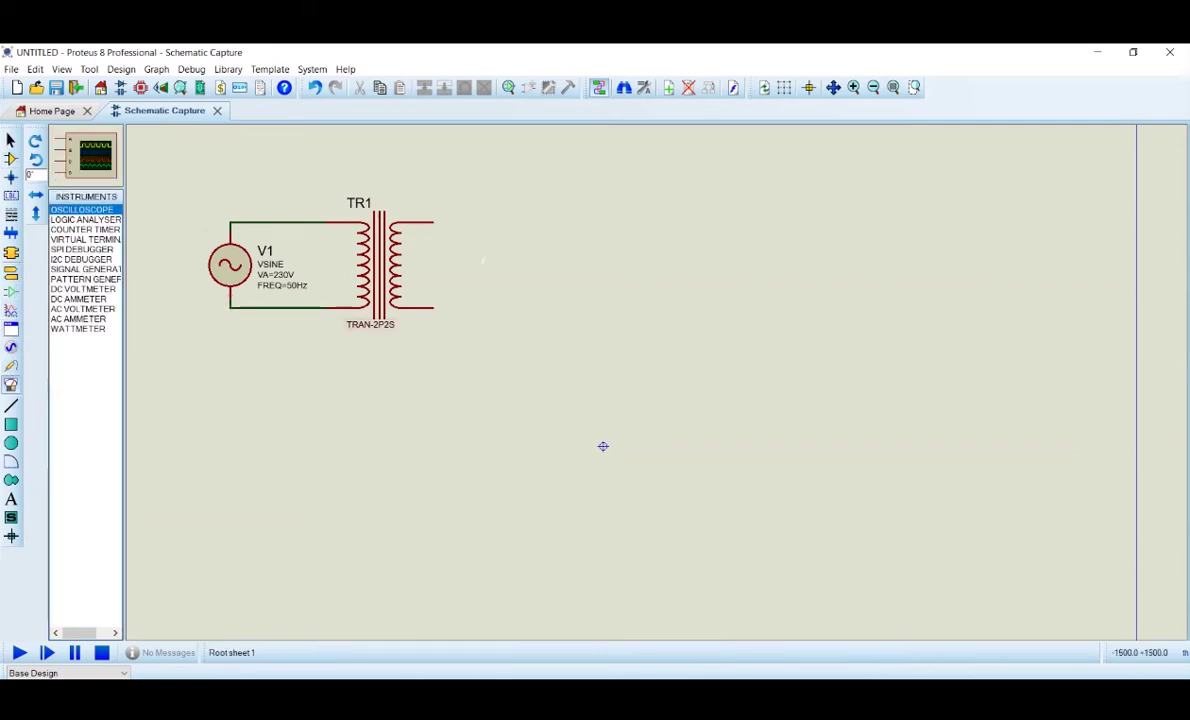
click(85, 309)
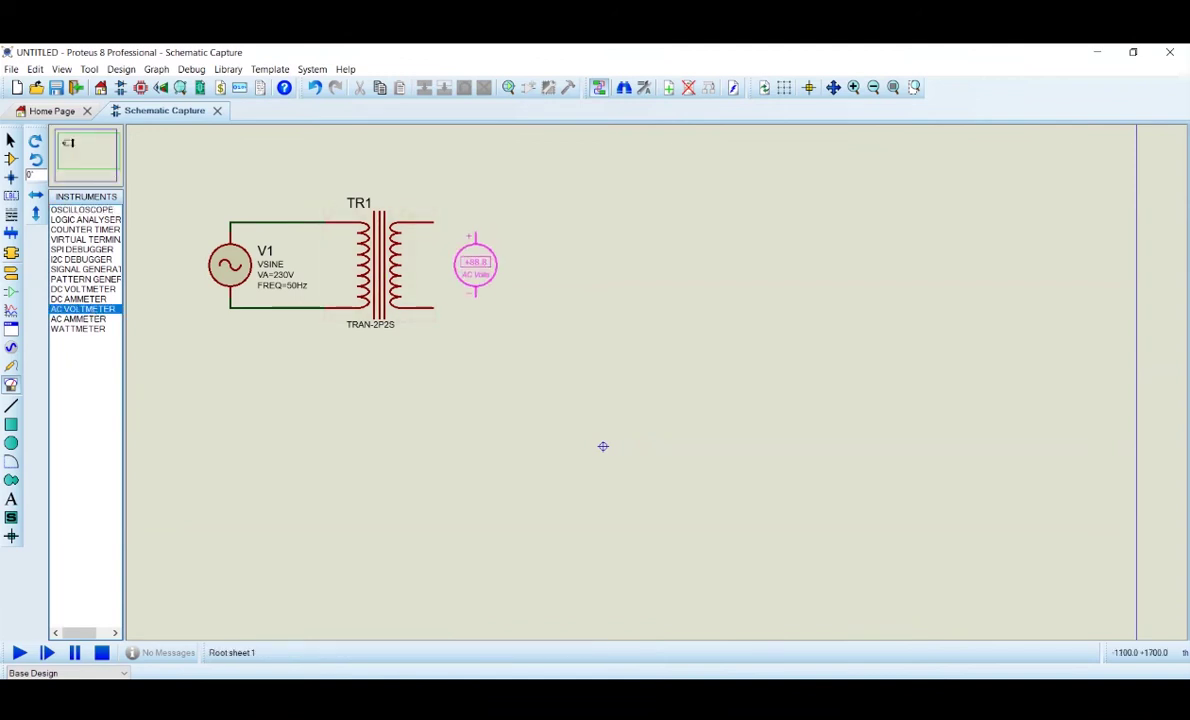
click(497, 265)
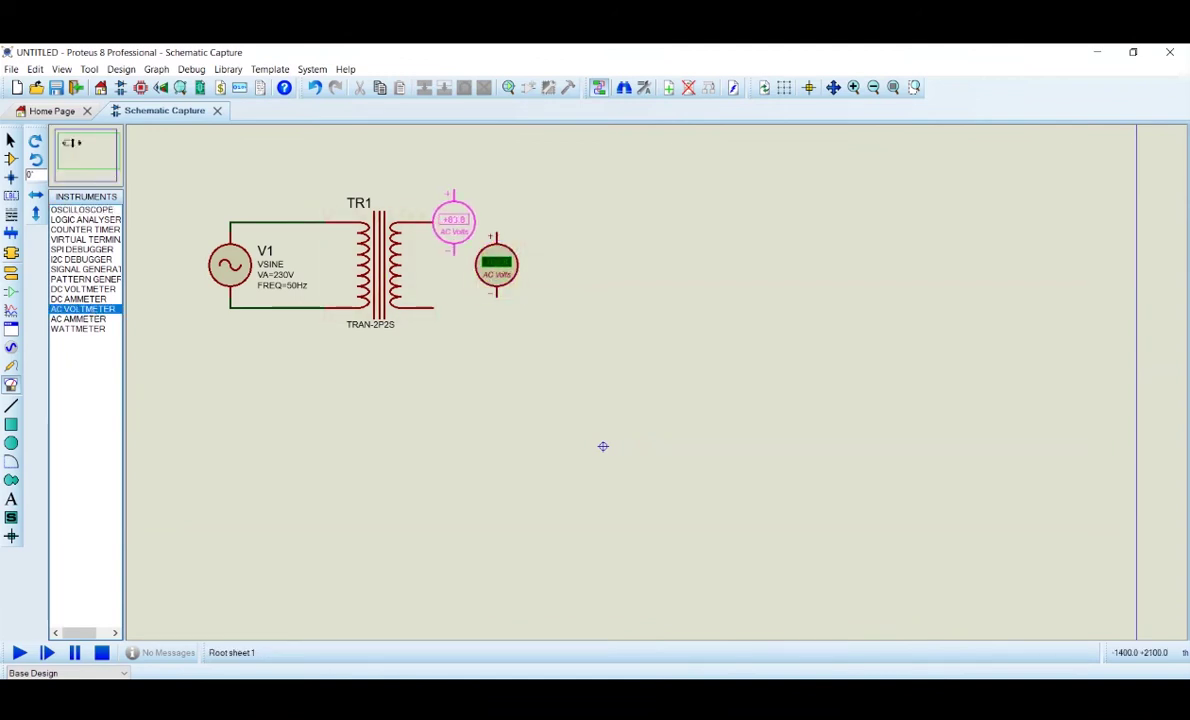
click(434, 222)
click(497, 236)
click(496, 294)
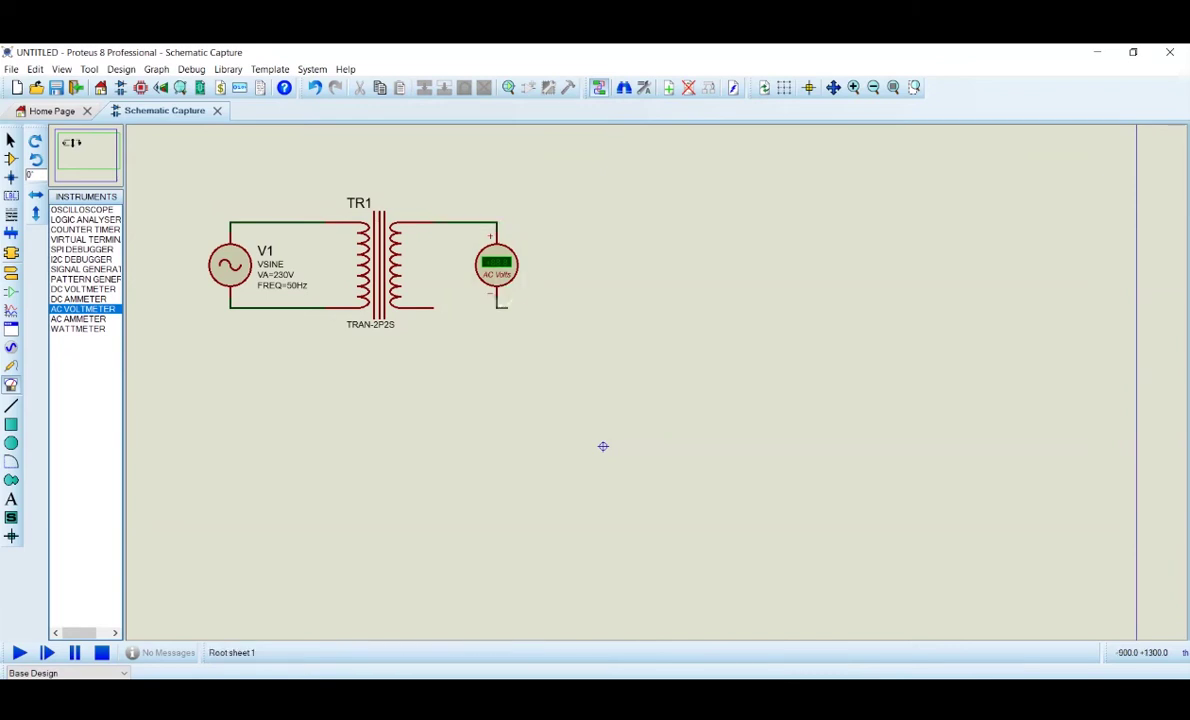
click(434, 307)
Adjust the transformer's coupling factor and simulate the circuit to check the secondary voltage
click(393, 285)
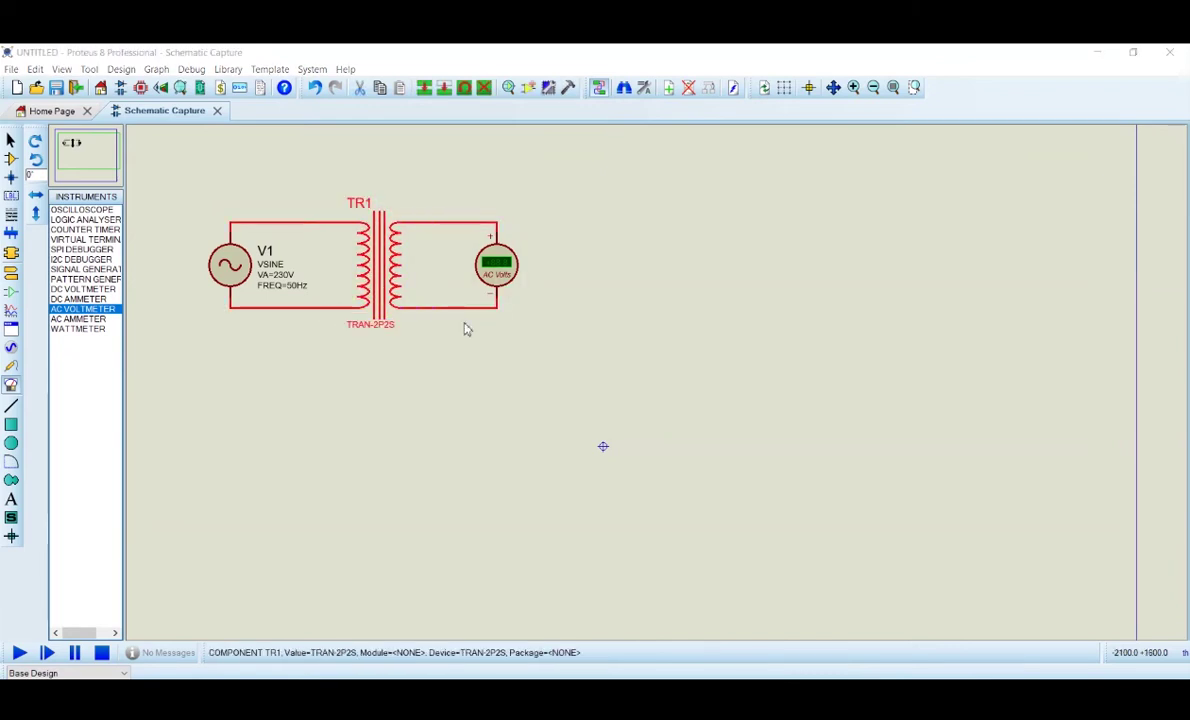
click(389, 285)
key(Tab)
key(Tab)
key(Tab)
key(Tab)
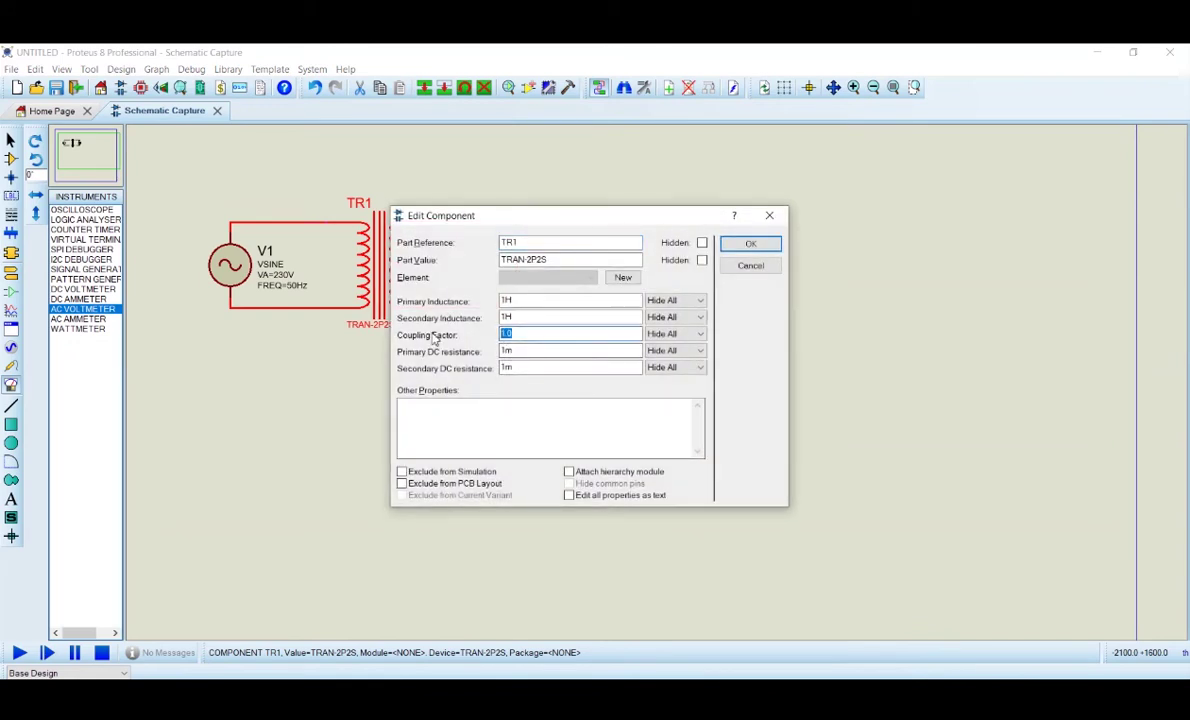
key(Return)
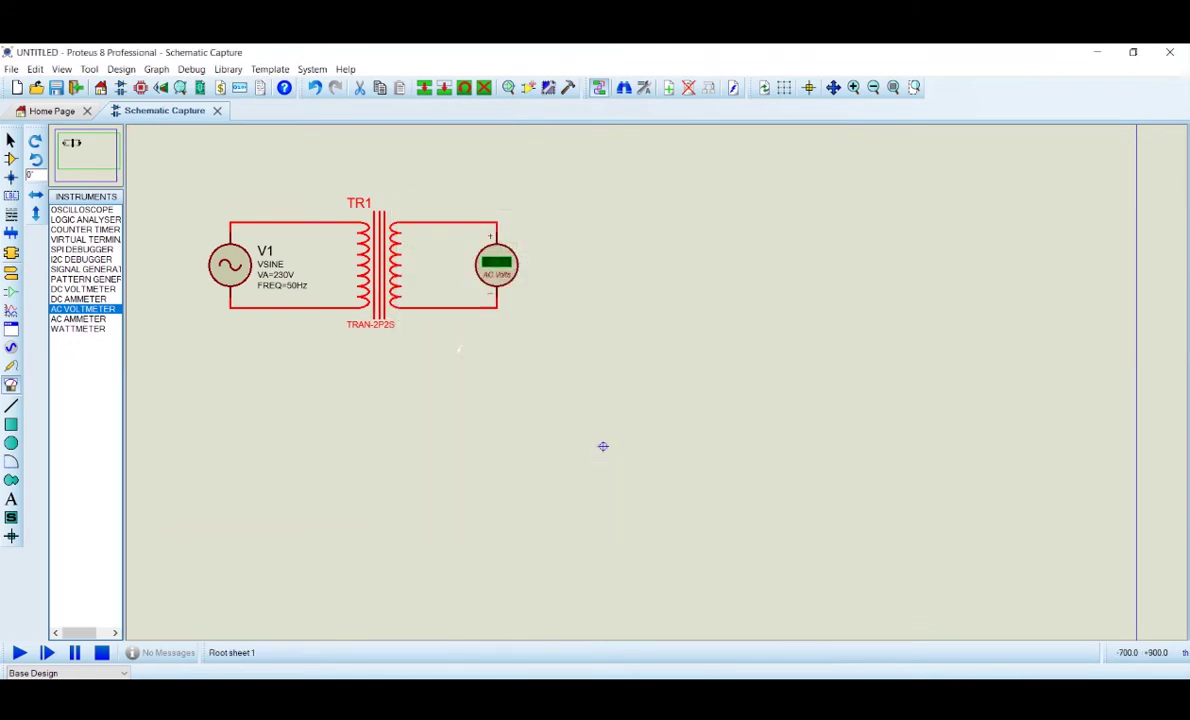
click(19, 651)
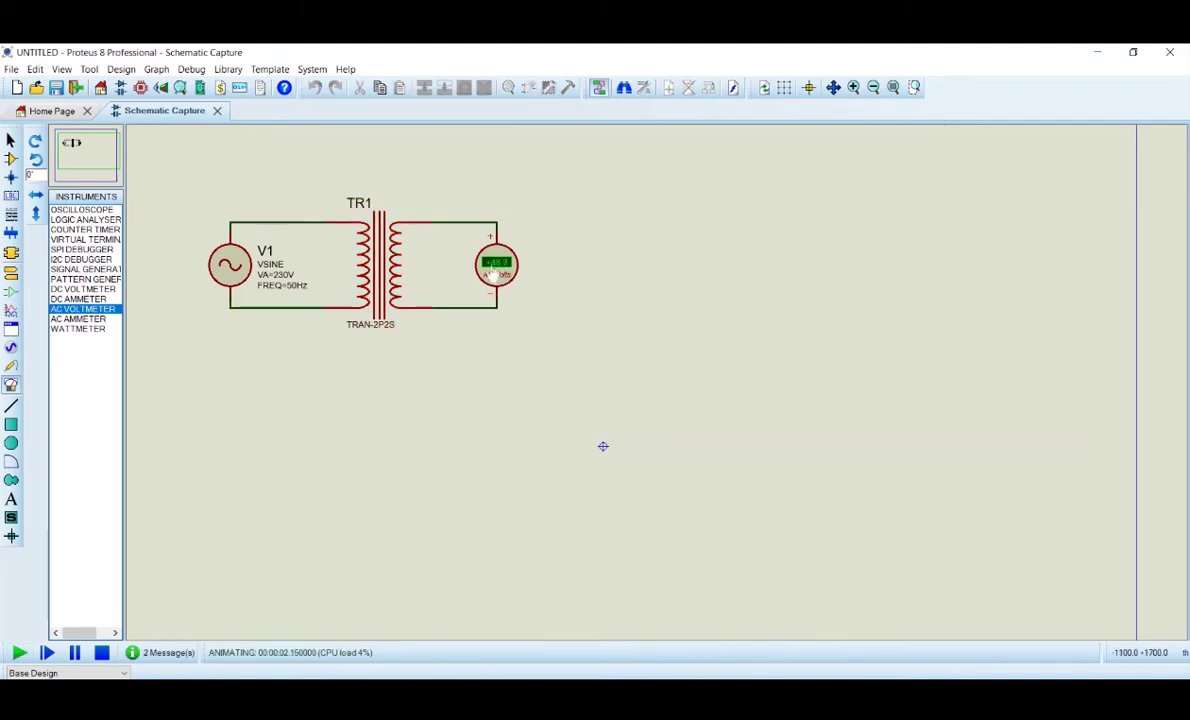
key(shift+Pause)
Set the transformer's coupling factor to .28 and apply the change
double_click(365, 260)
double_click(522, 335)
text(3)
key(BackSpace)
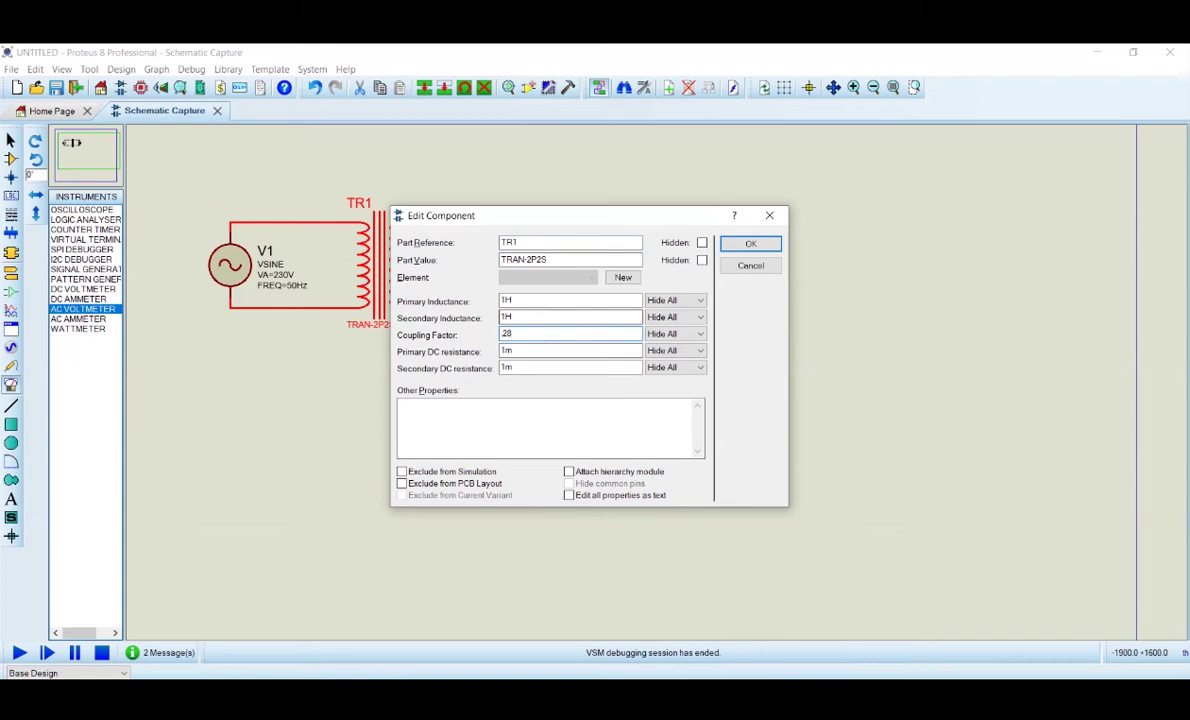
key(Return)
Run and stop the simulation to check the secondary voltage, and delete the AC voltmeter
click(18, 652)
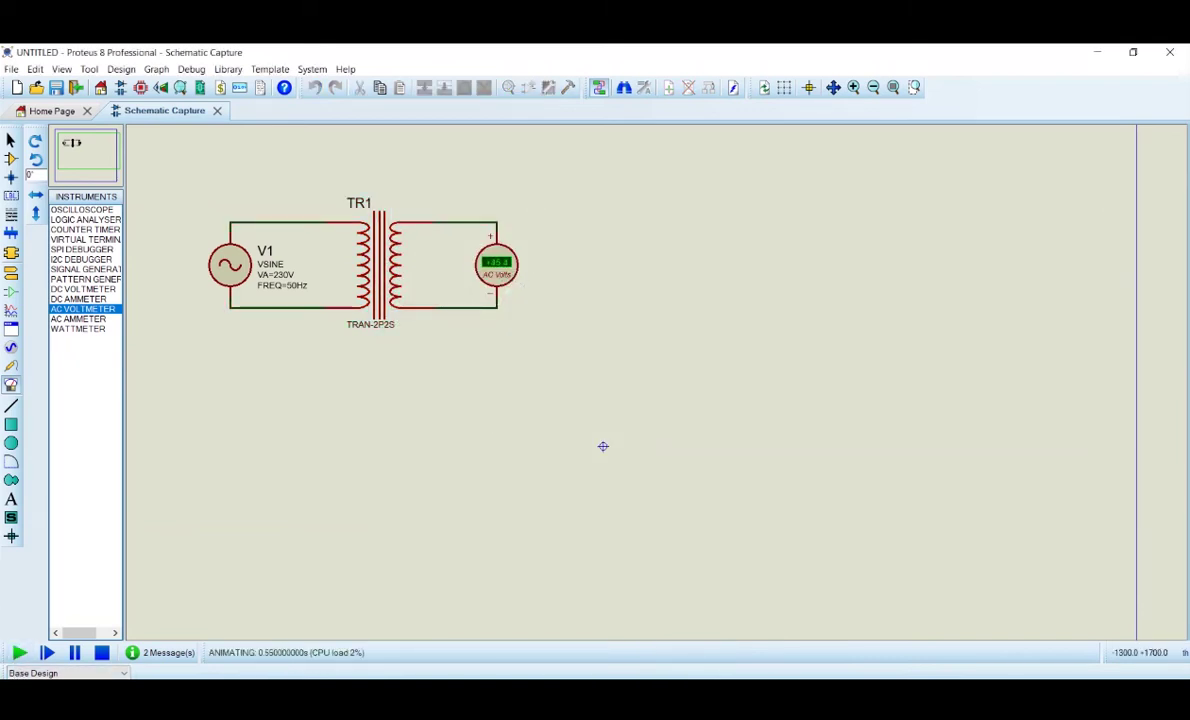
click(103, 653)
right_click(511, 258)
click(550, 303)
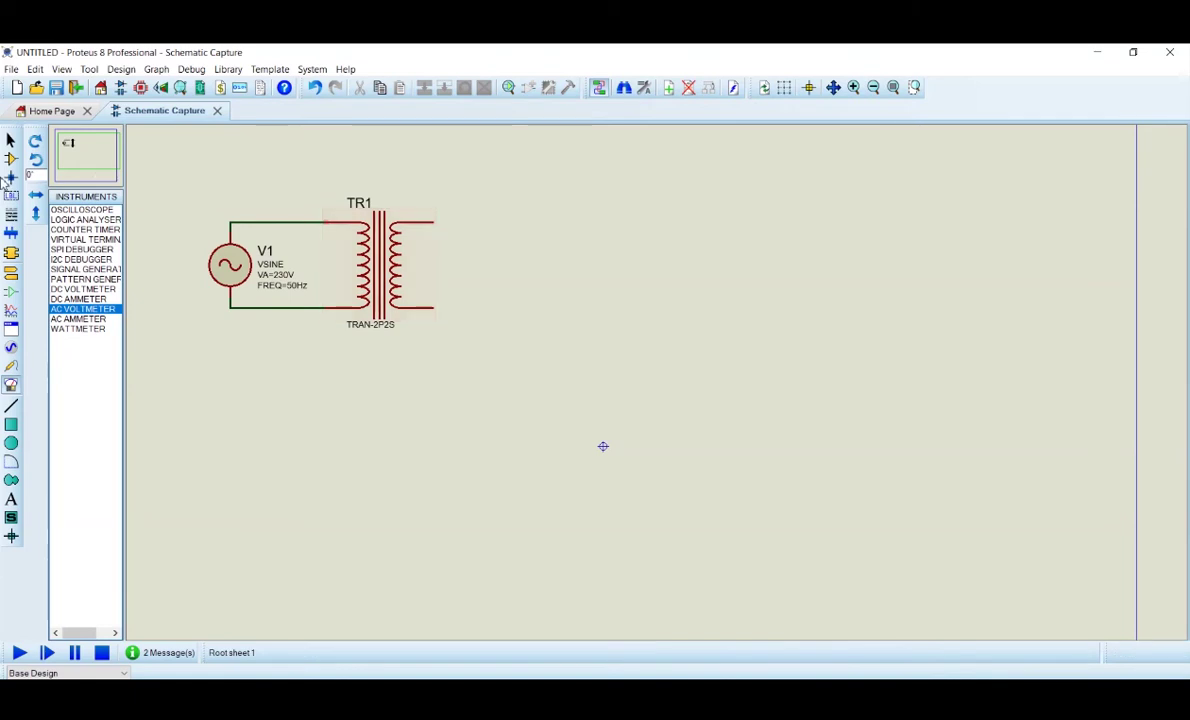
Place the 2W01G bridge rectifier to the right of the transformer and wire its upper and lower terminals to the secondary
click(11, 158)
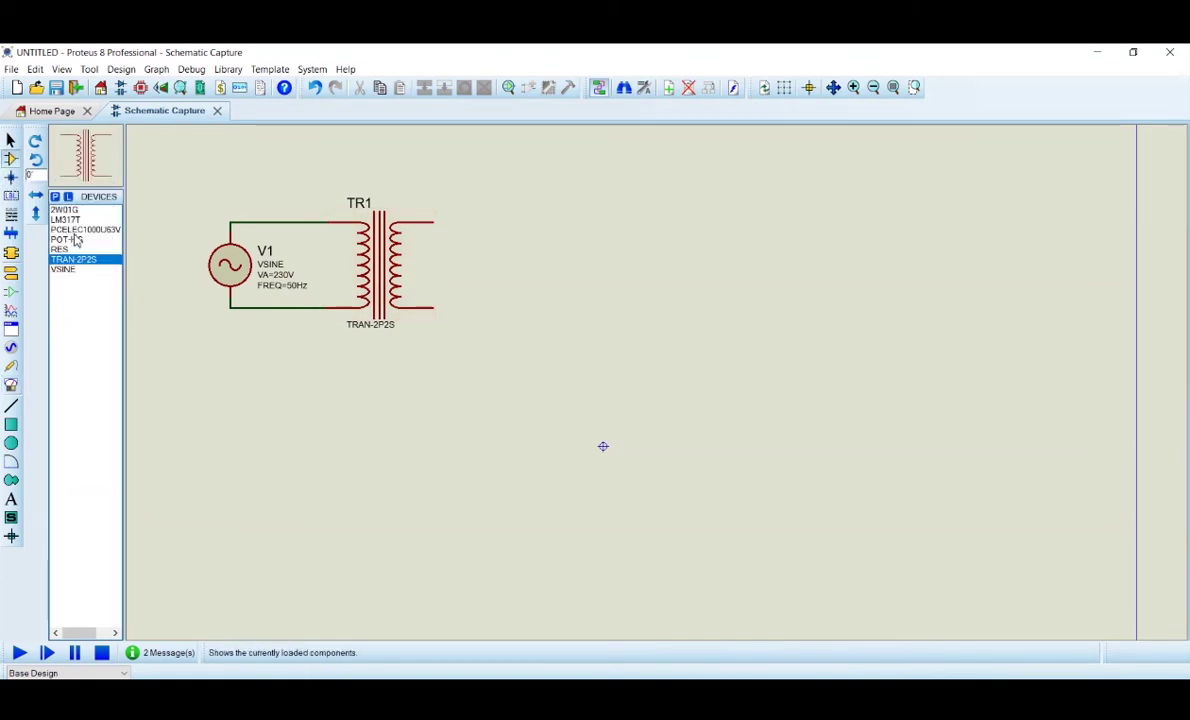
click(66, 210)
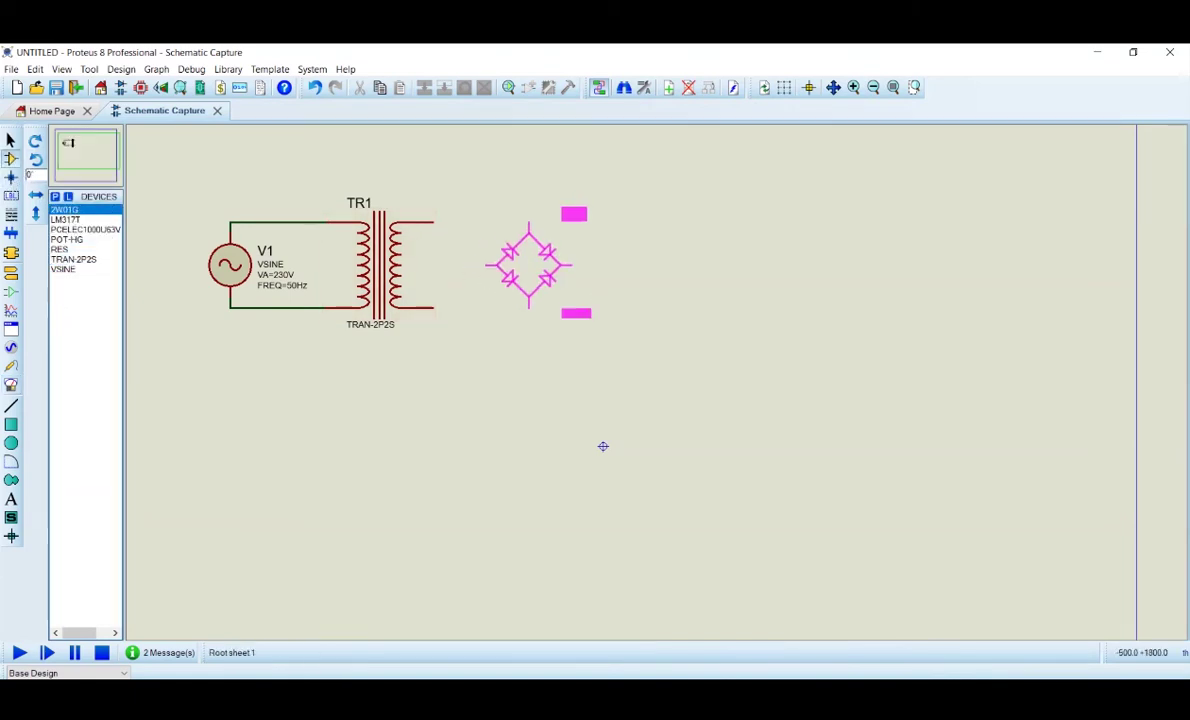
click(570, 265)
click(433, 222)
click(571, 222)
click(433, 307)
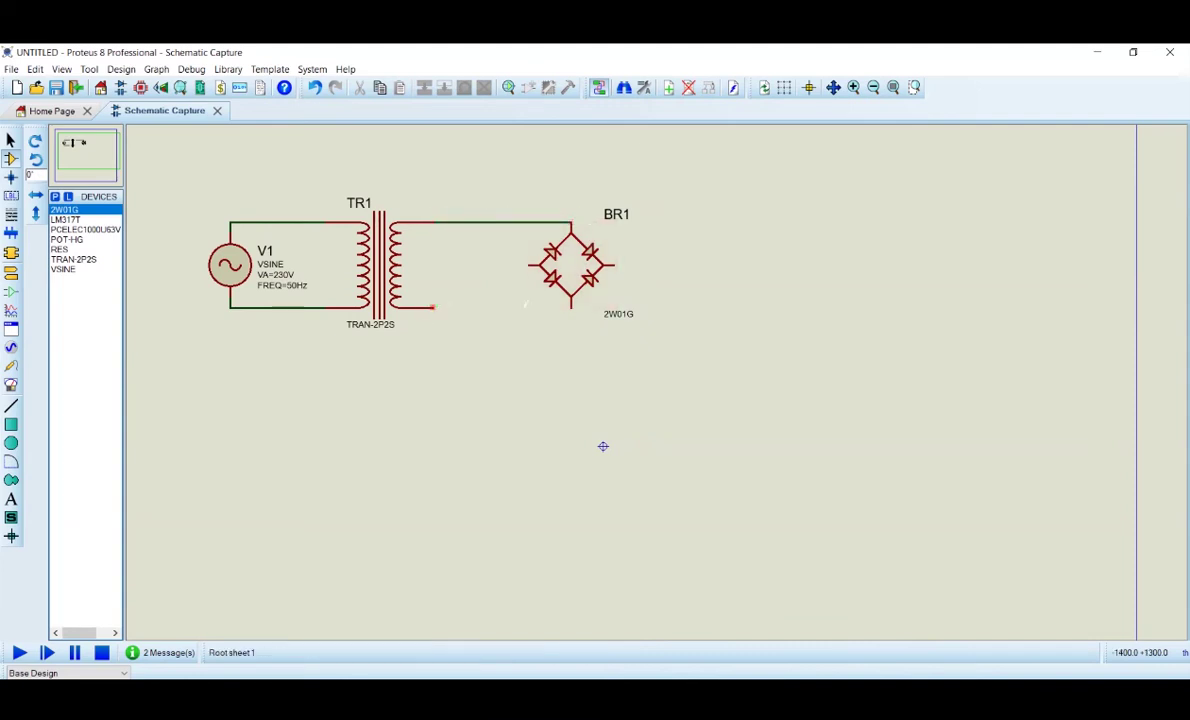
click(571, 307)
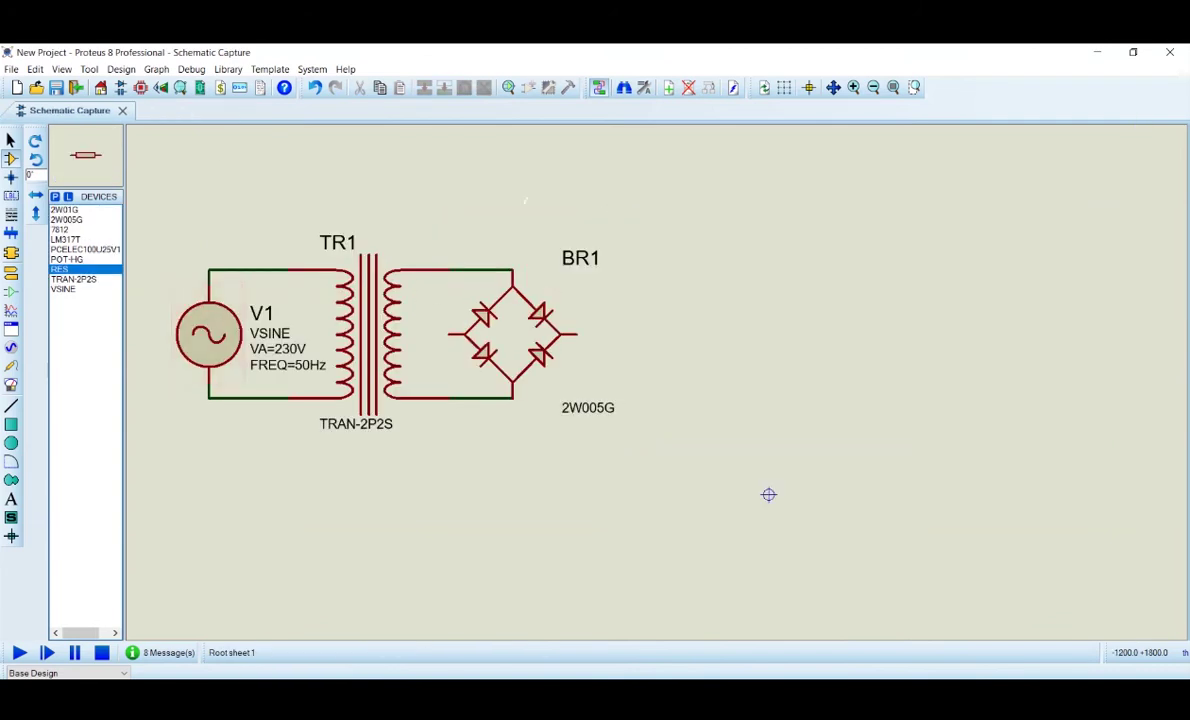
Search the device library for "ele cap 1000u" and pick the PCELEC1000U63V1100M radial electrolytic capacitor
scroll(768, 494, down, 2)
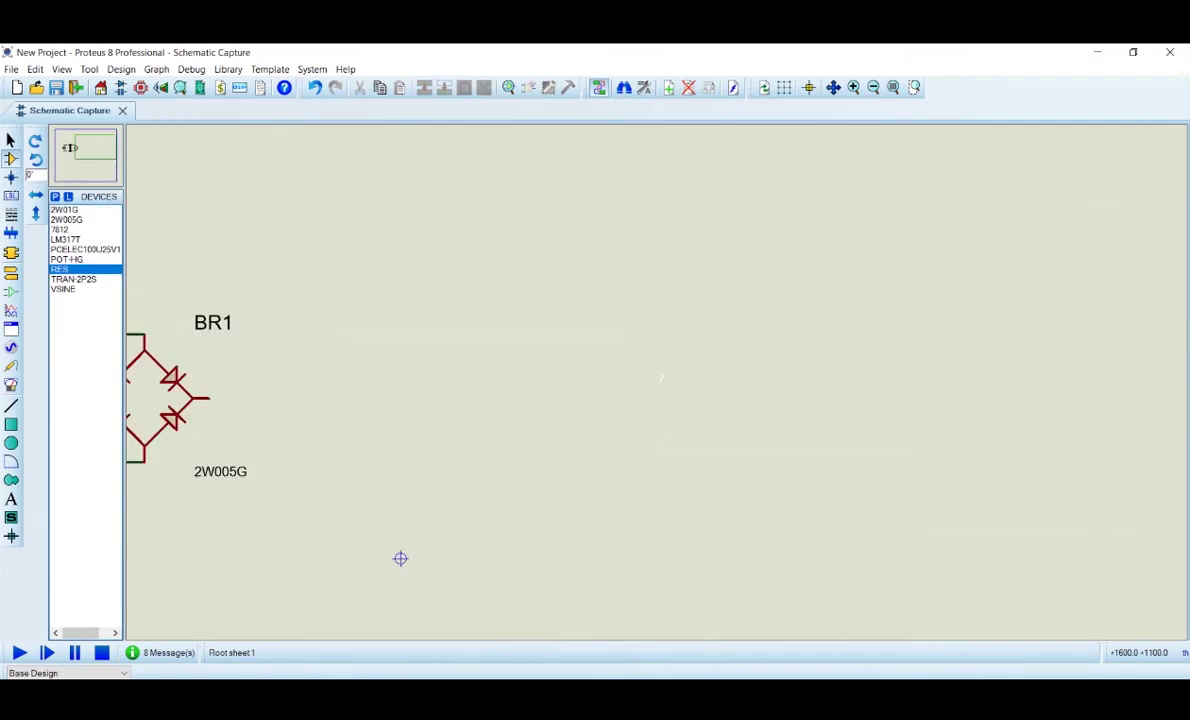
scroll(485, 499, up, 1)
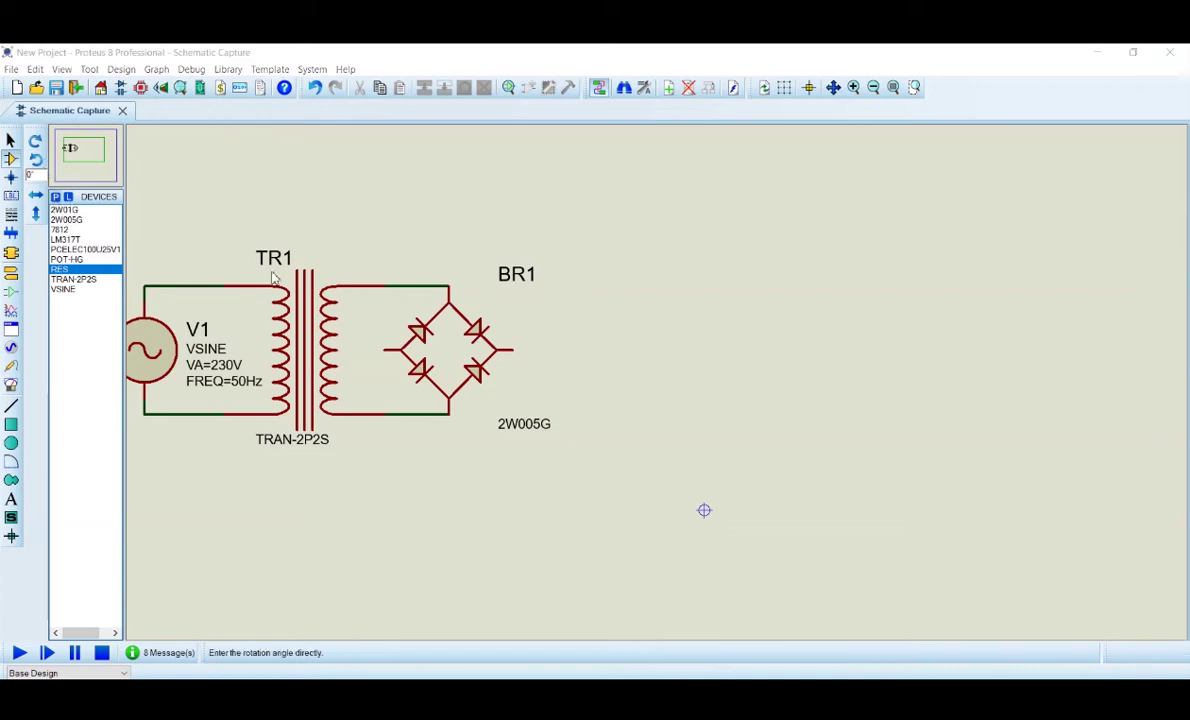
text(p)
text(ele)
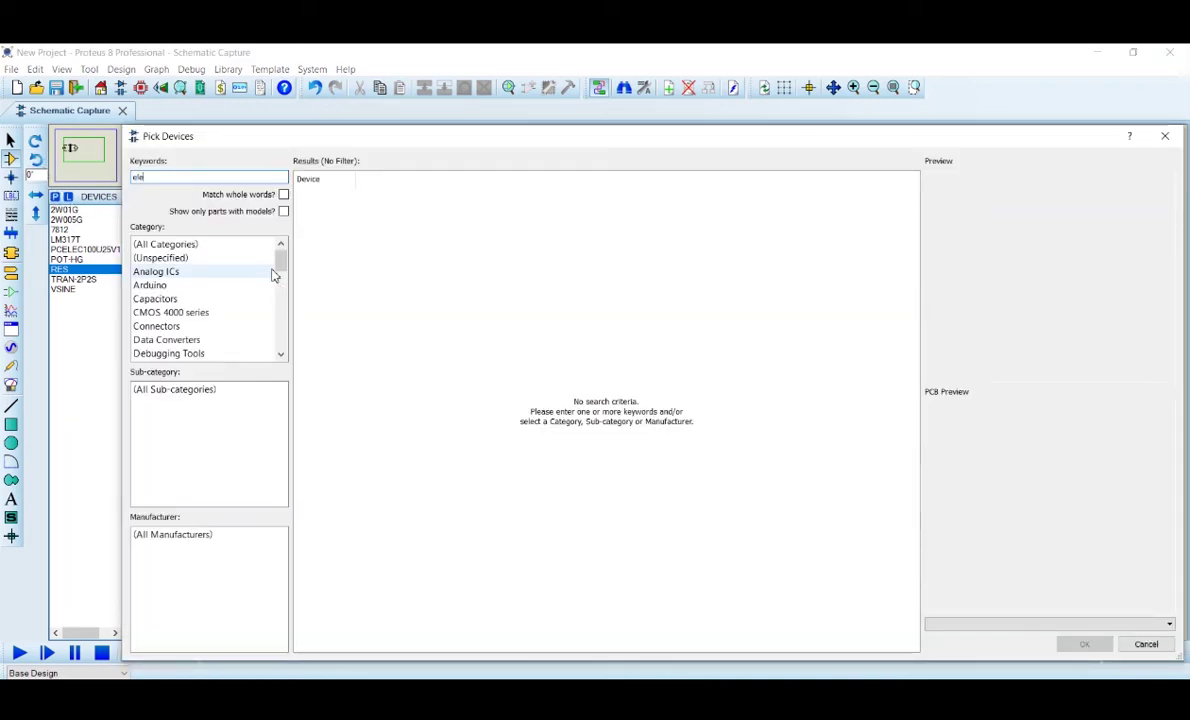
text( cap )
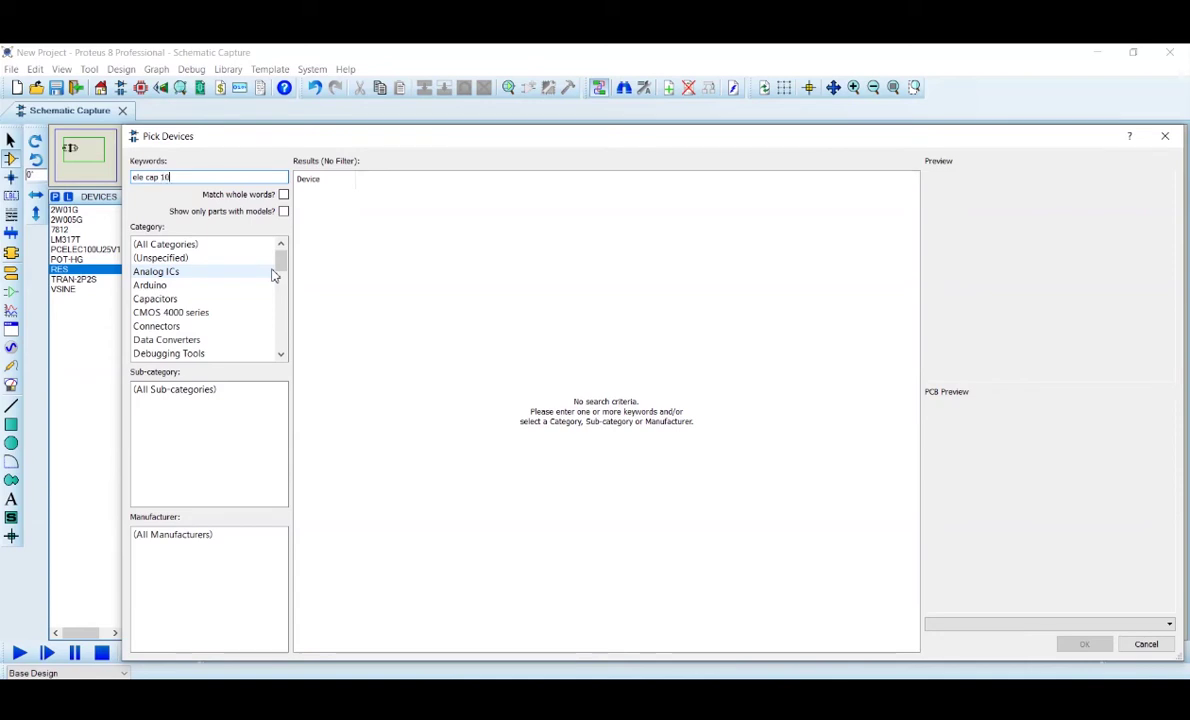
text(1000u)
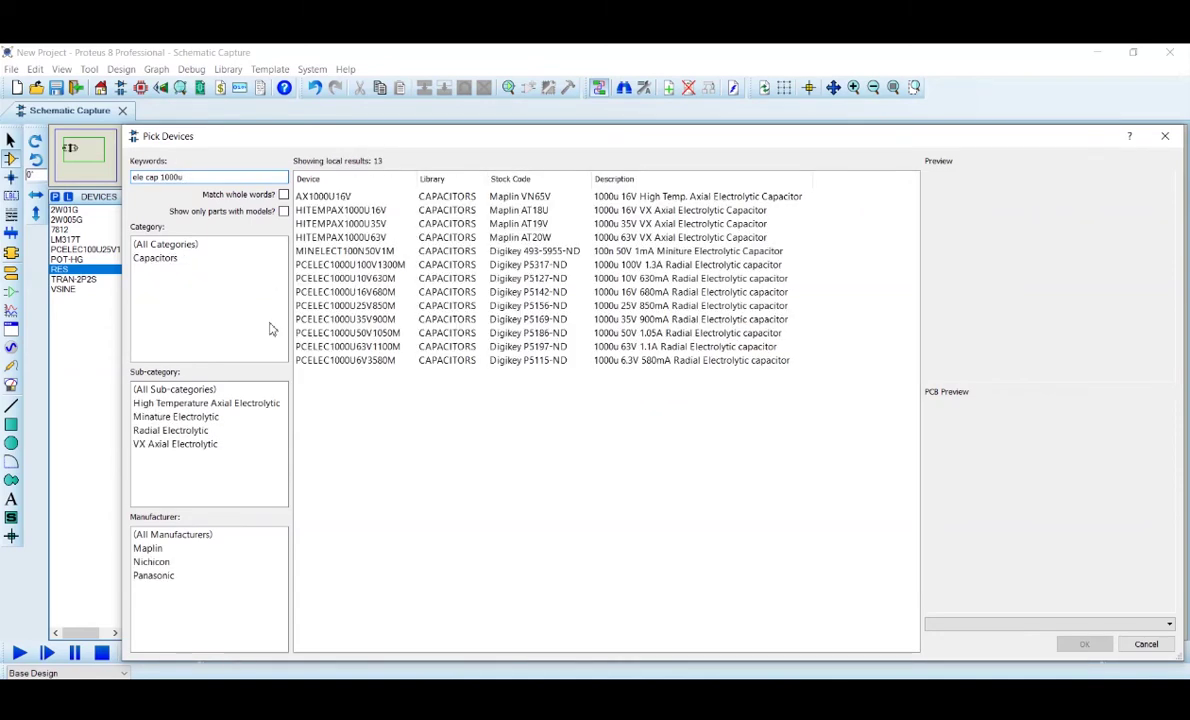
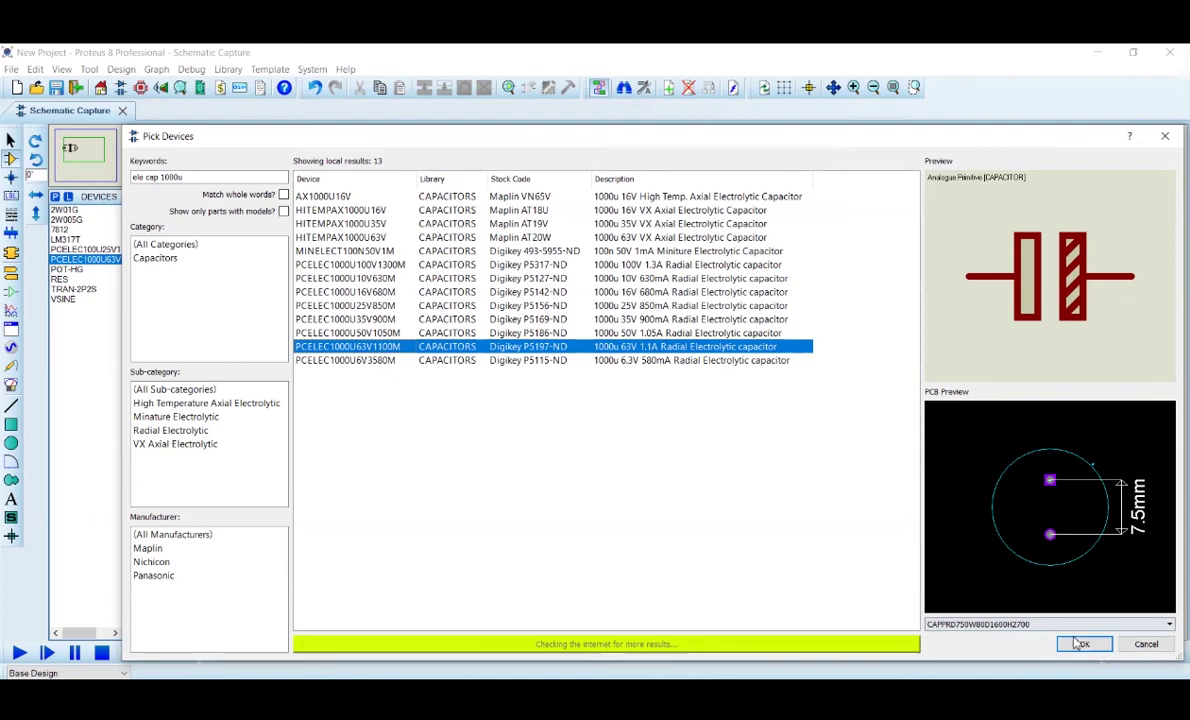
key(Return)
Rotate the 1000u capacitor to 270 degrees and place it below and to the right of the bridge rectifier
key(KP_Subtract)
key(KP_Subtract)
key(KP_Subtract)
key(KP_Subtract)
key(KP_Subtract)
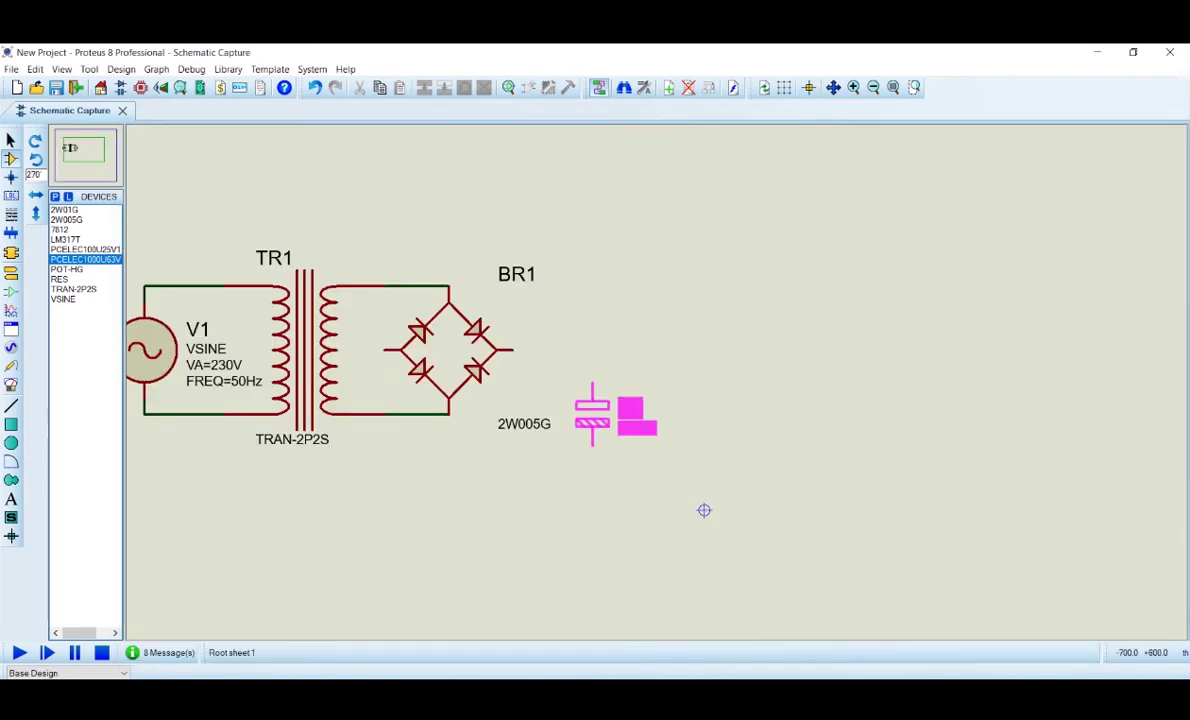
click(592, 412)
Wire the capacitor's upper terminal to the bridge's right output and its lower terminal to the bridge's left output
click(592, 381)
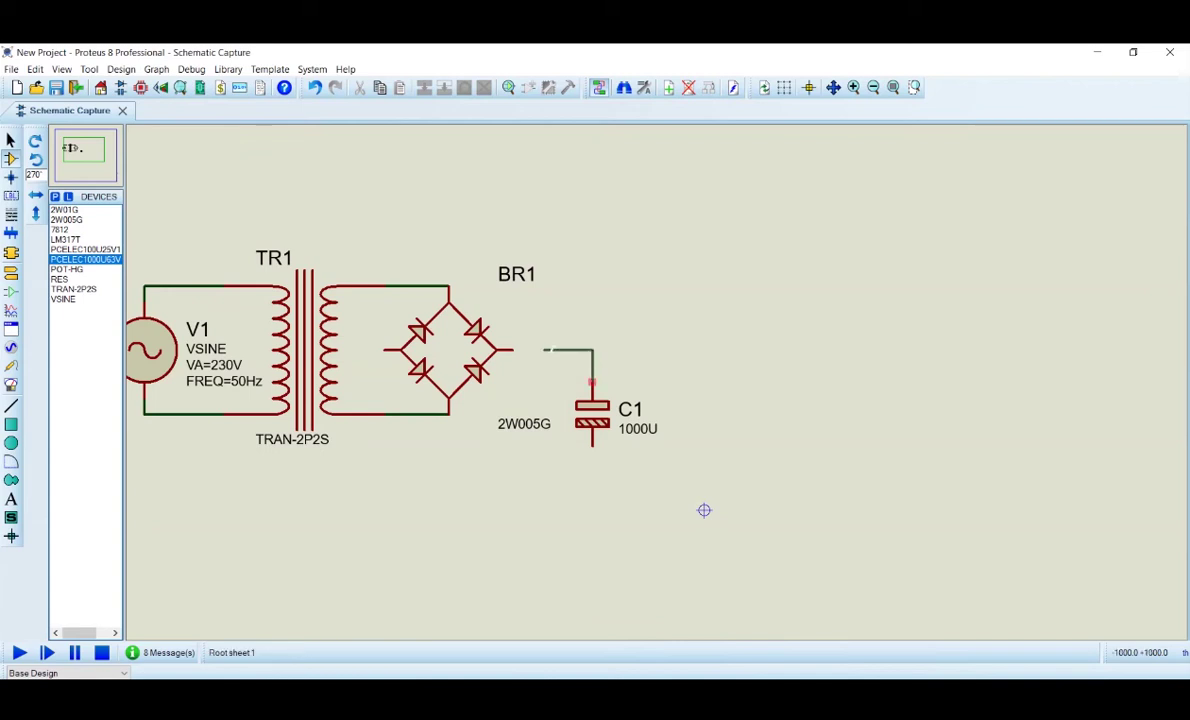
click(513, 350)
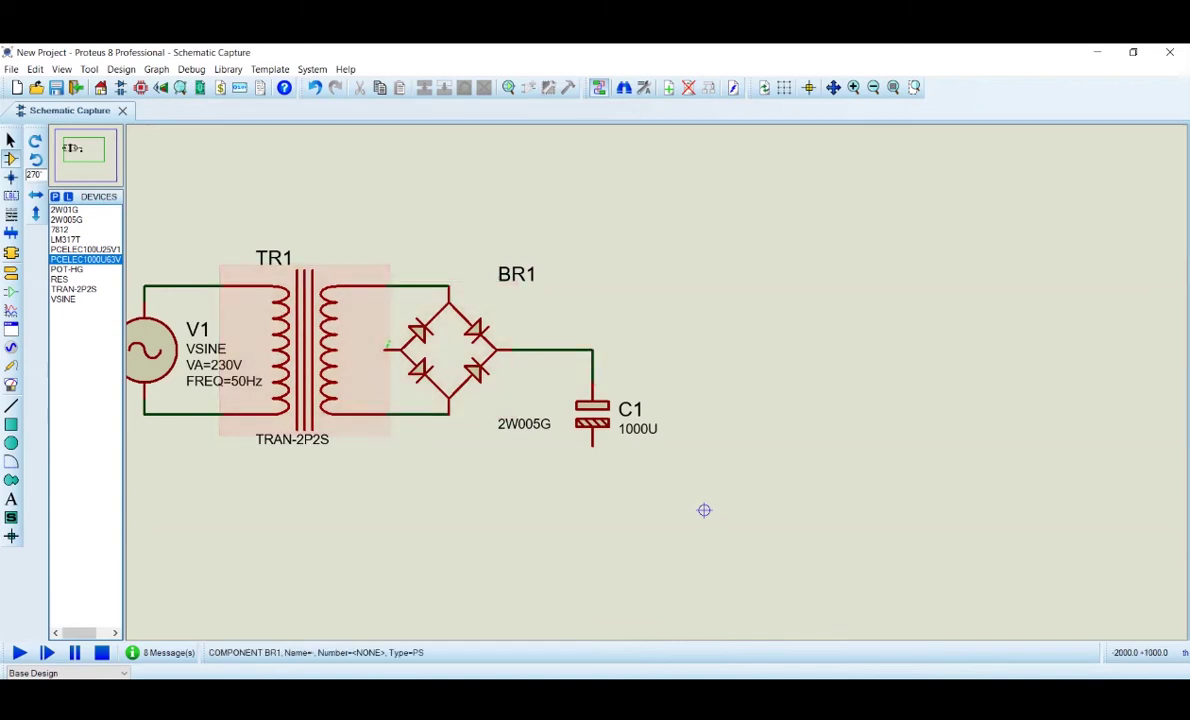
click(384, 350)
click(592, 446)
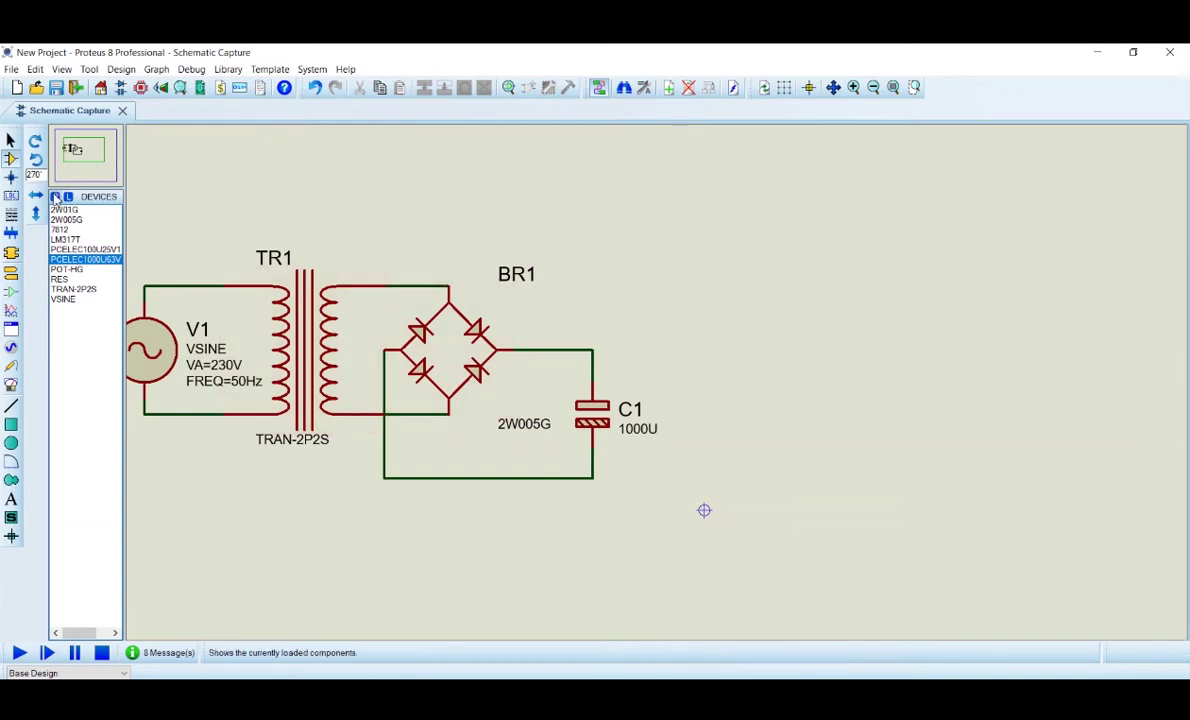
Place the LM317T regulator at 0 degrees right of the capacitor and wire its VI pin to the positive line above the capacitor
click(66, 240)
click(775, 348)
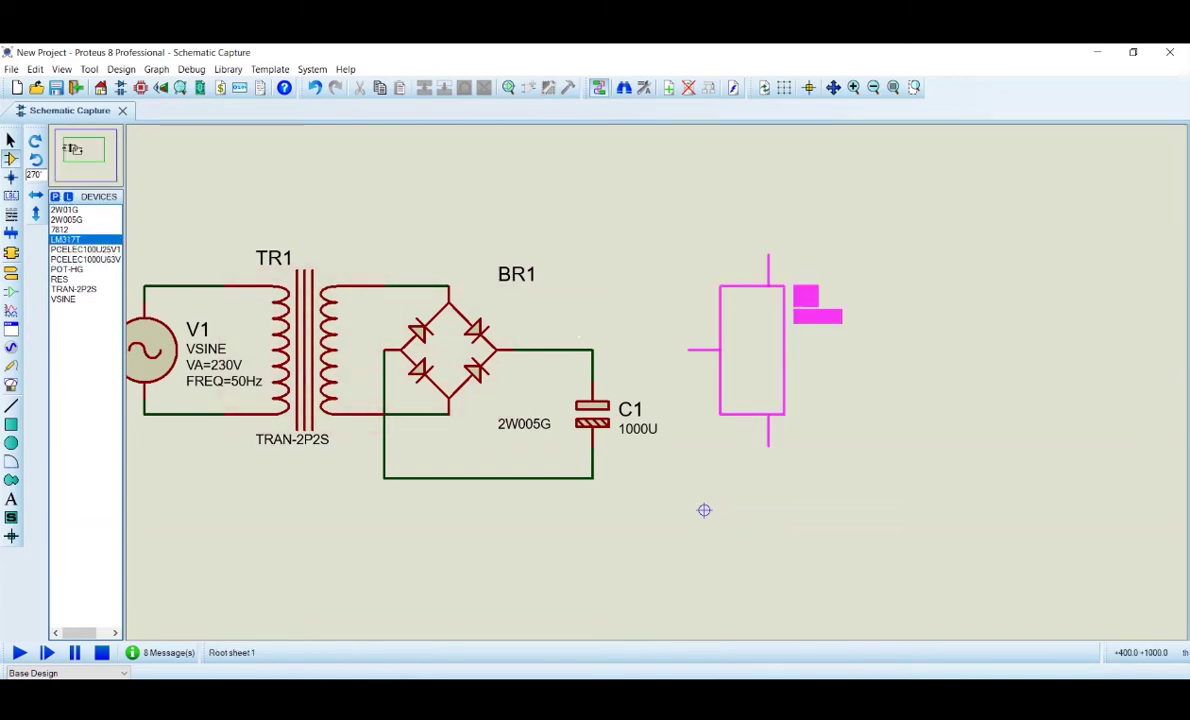
key(KP_Add)
click(742, 383)
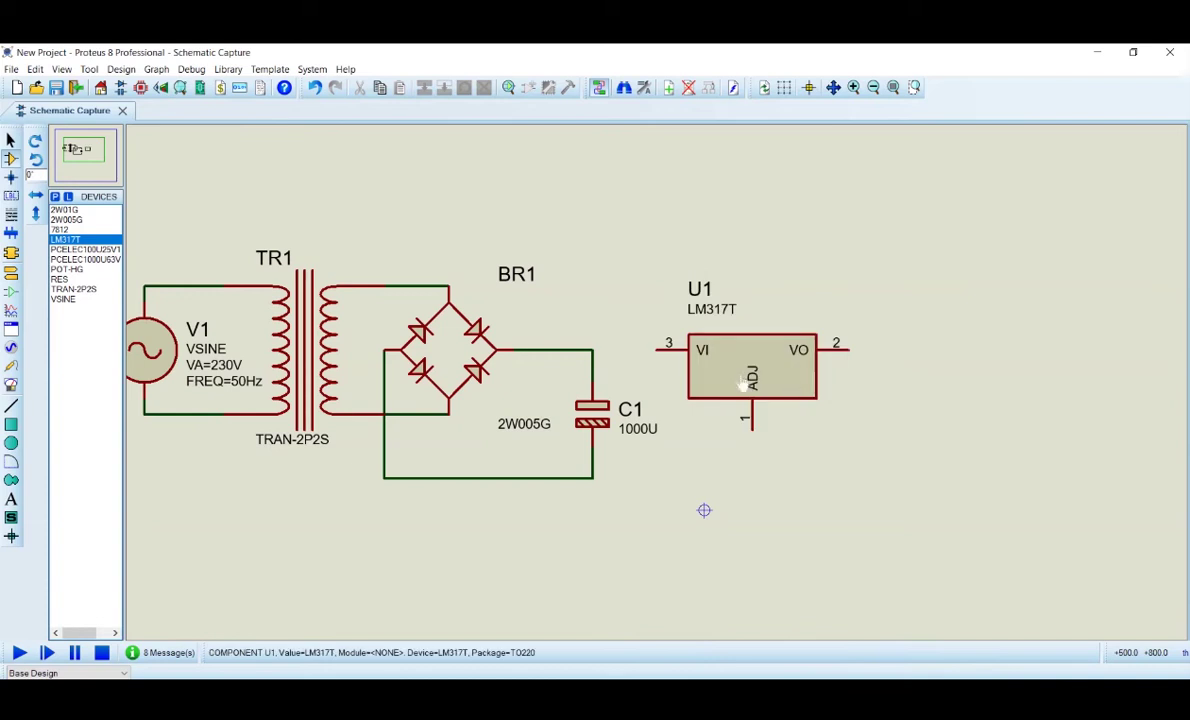
click(657, 344)
click(598, 349)
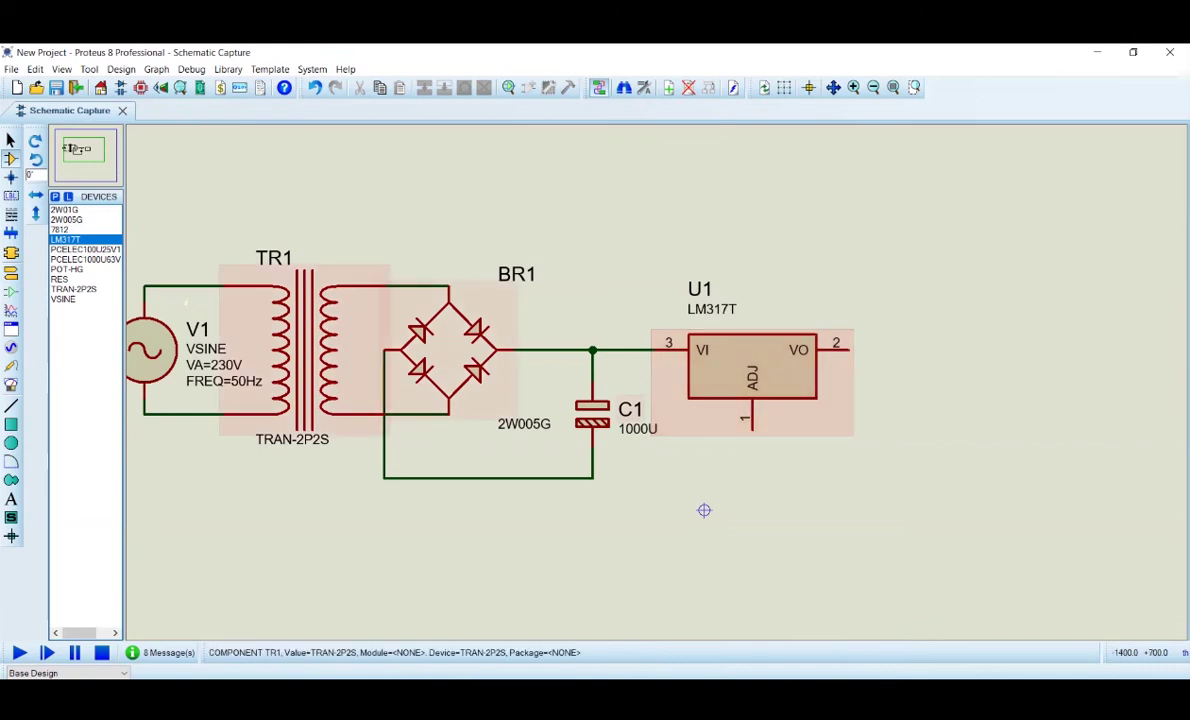
Place the POT-HG potentiometer below the LM317T's ADJ pin and move its RV1 label to the left of the symbol
key(Down)
key(Down)
key(Down)
click(756, 508)
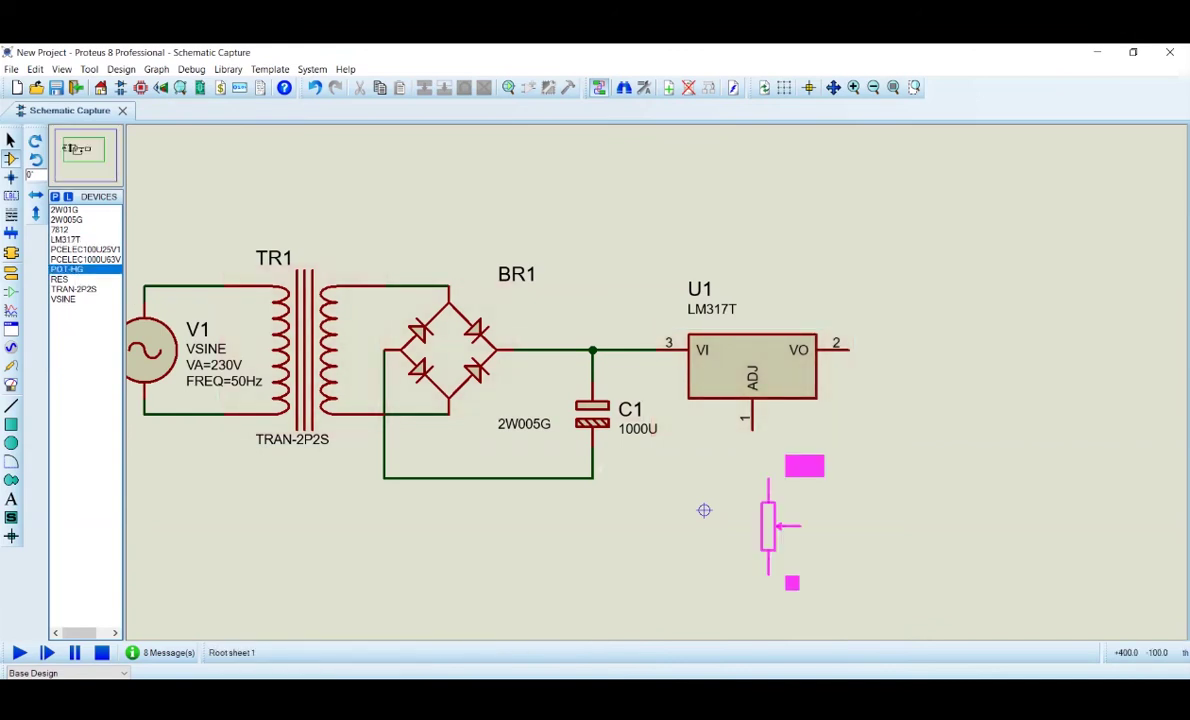
click(760, 545)
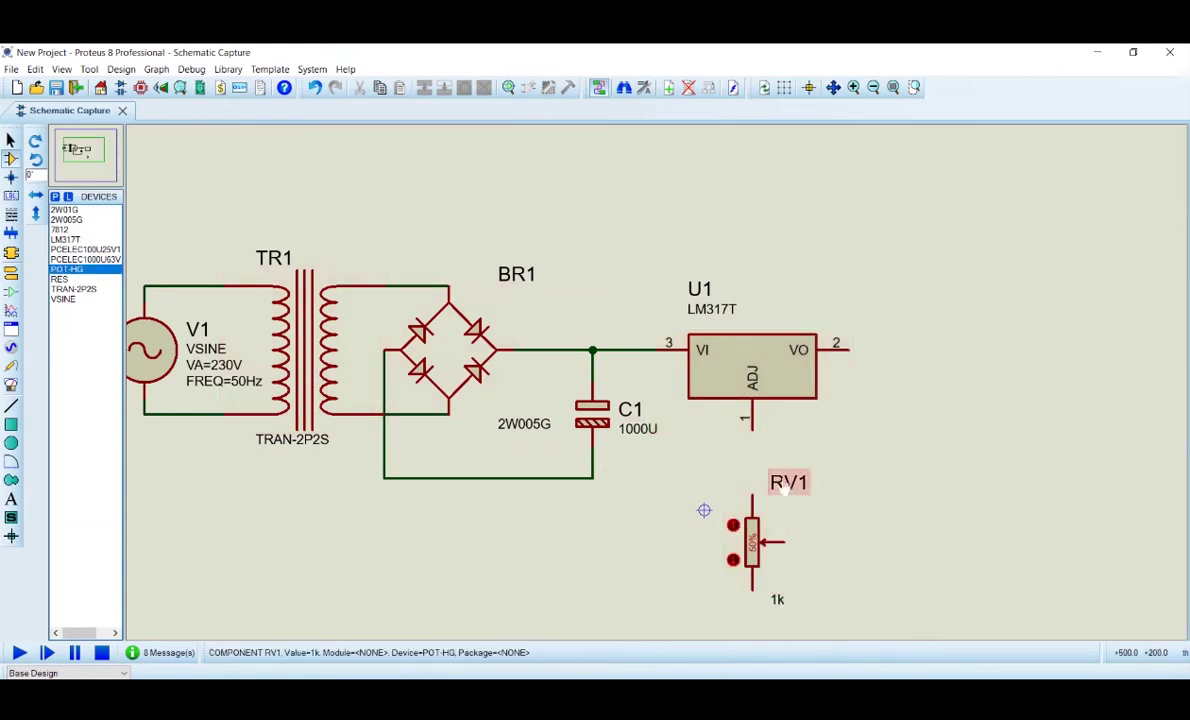
click(760, 545)
click(704, 510)
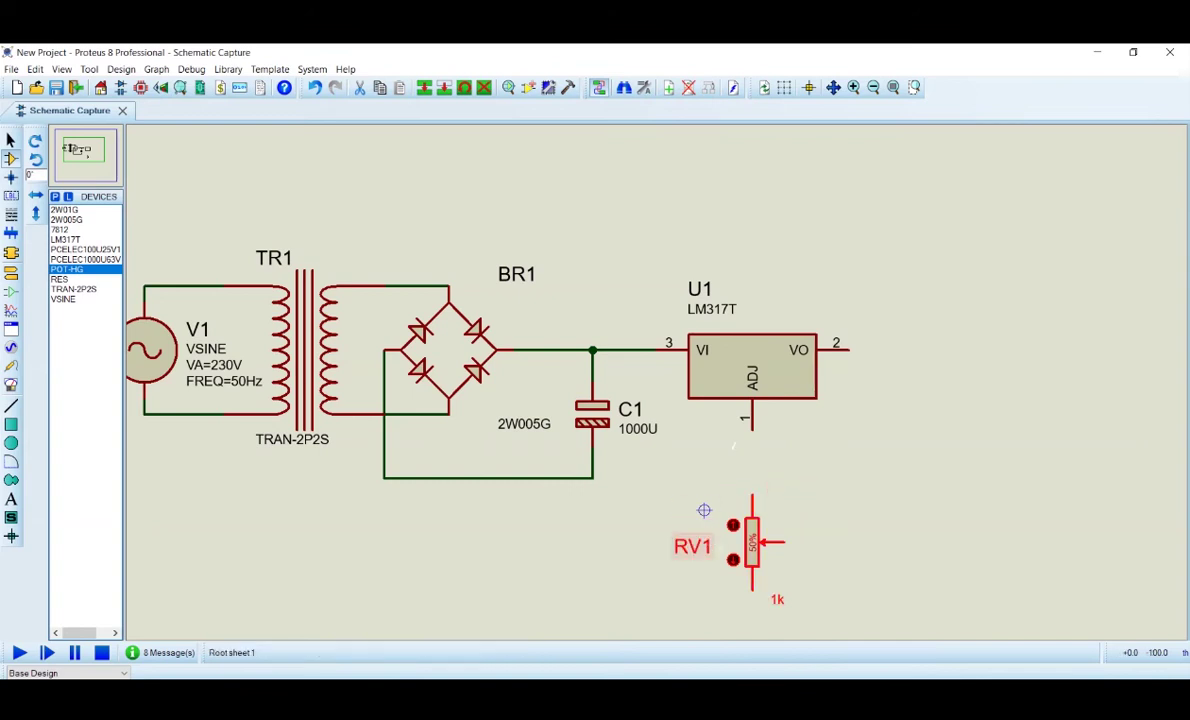
Wire the potentiometer's upper terminal to the LM317T's ADJ pin and connect its wiper to that same wire
click(752, 493)
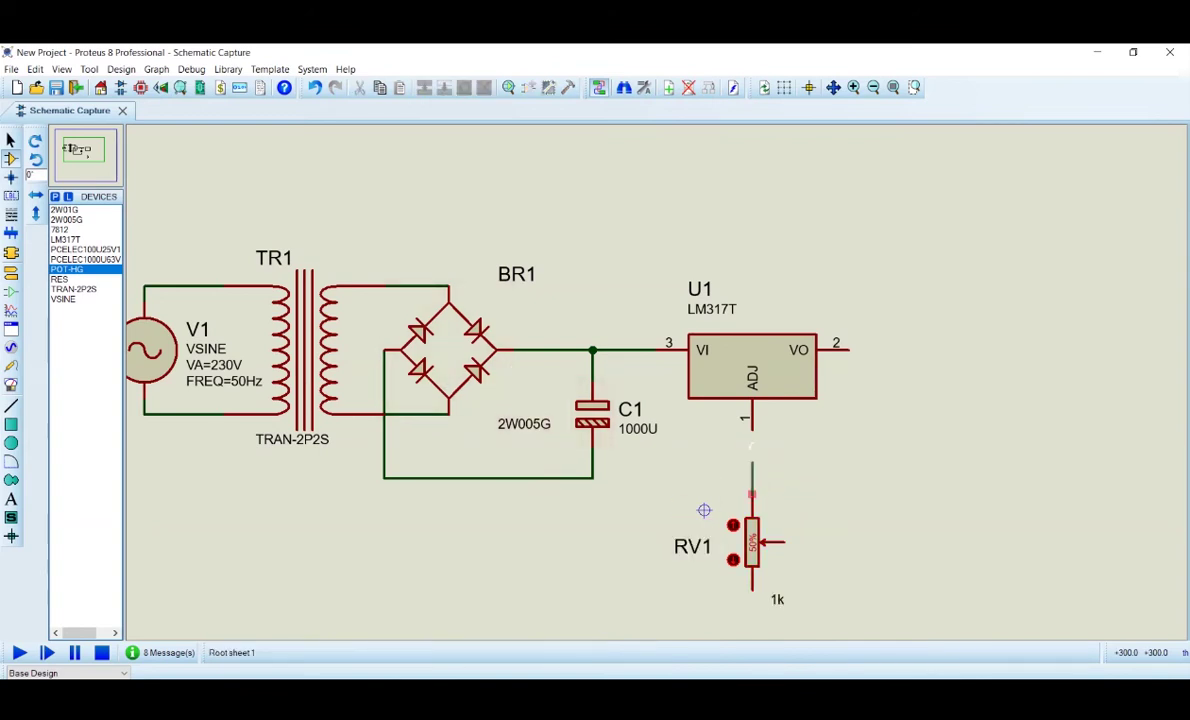
click(752, 428)
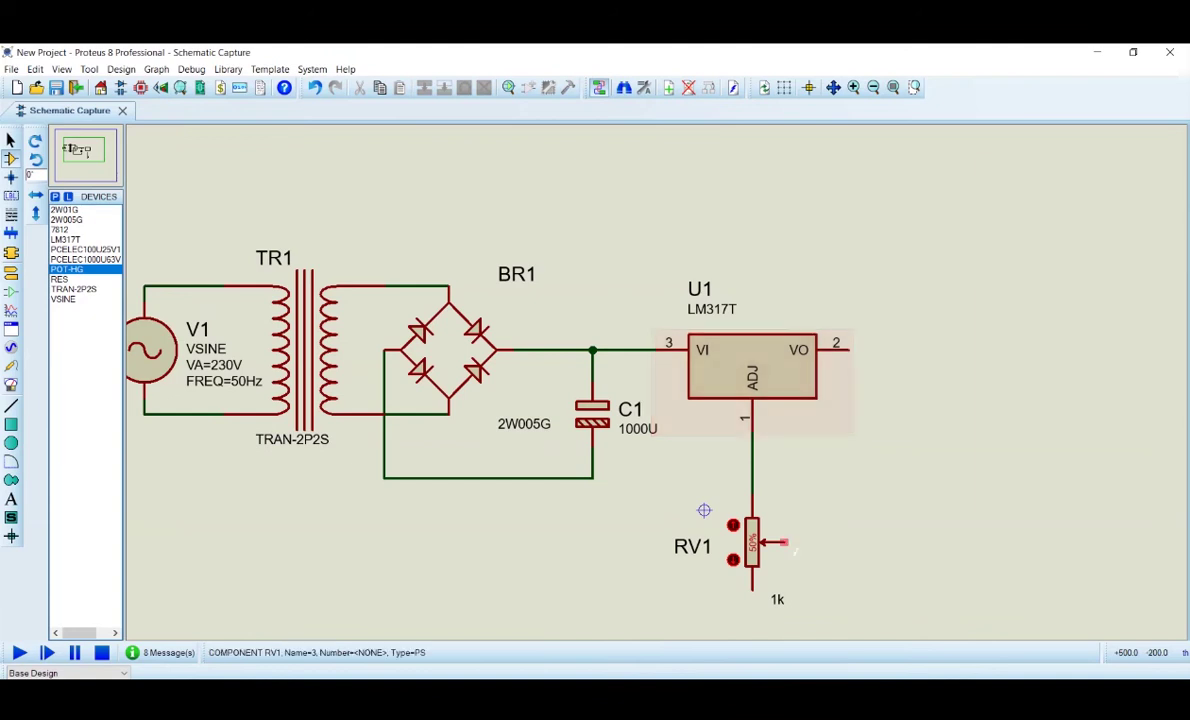
click(784, 542)
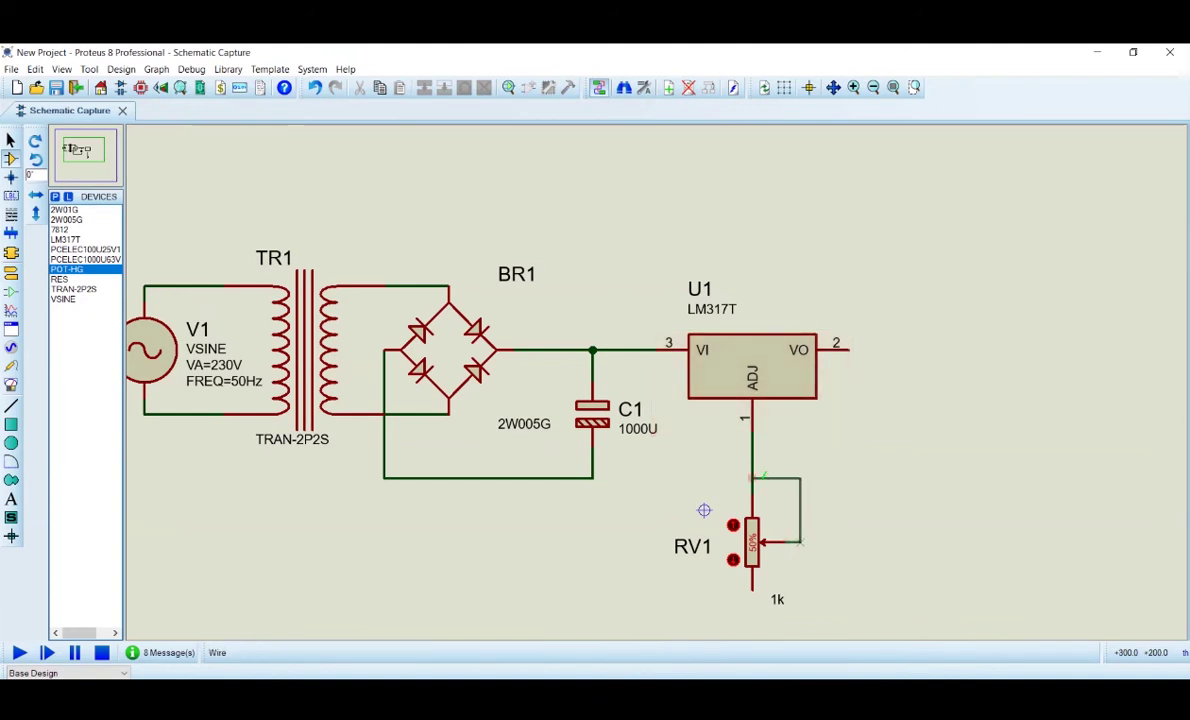
click(752, 478)
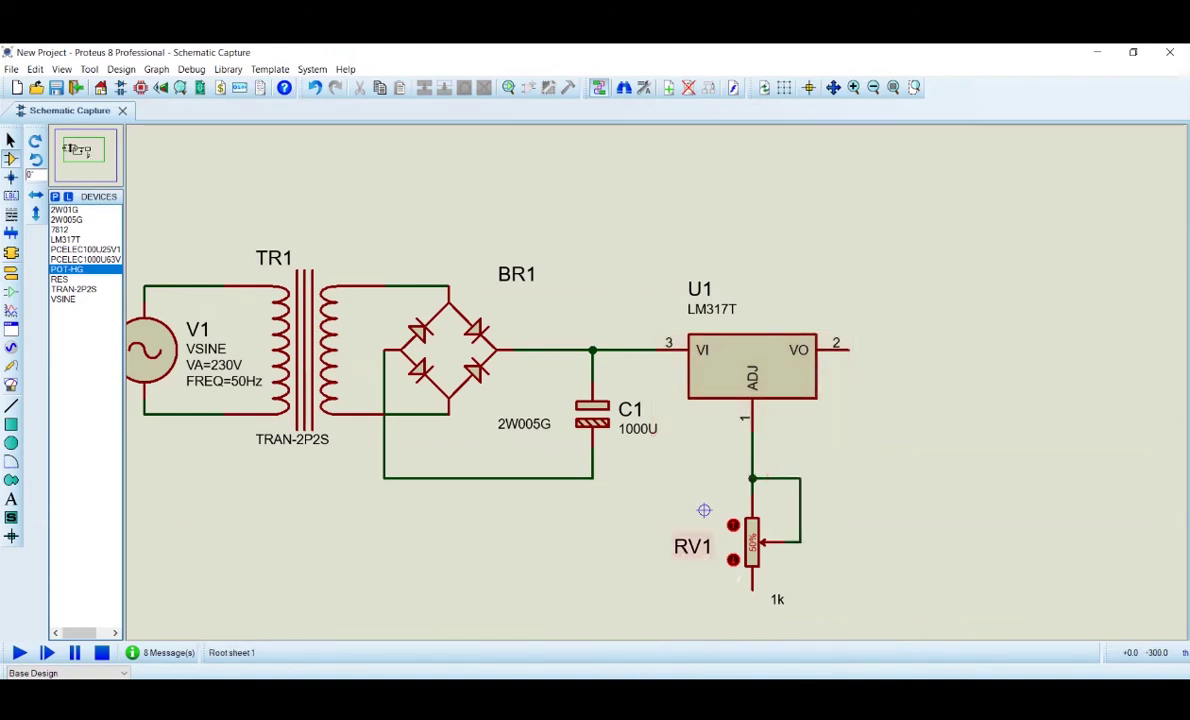
Wire the potentiometer's lower terminal to the capacitor's negative line and connect a ground terminal below that line's left corner
click(752, 590)
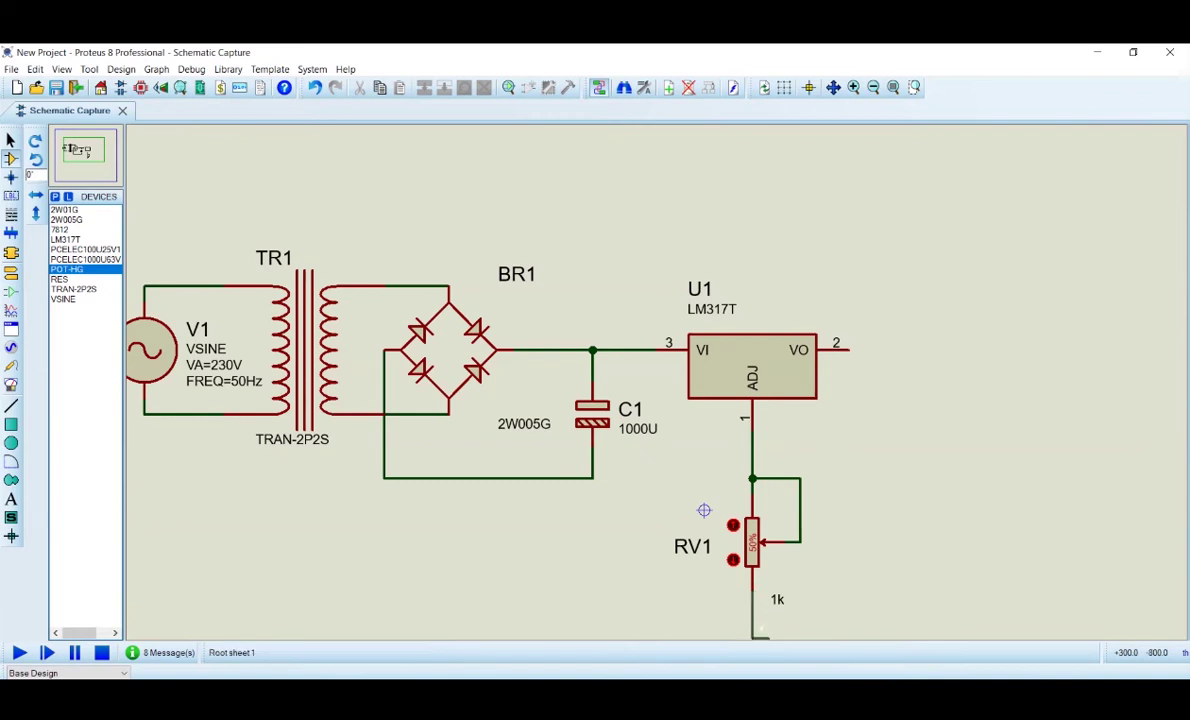
click(592, 478)
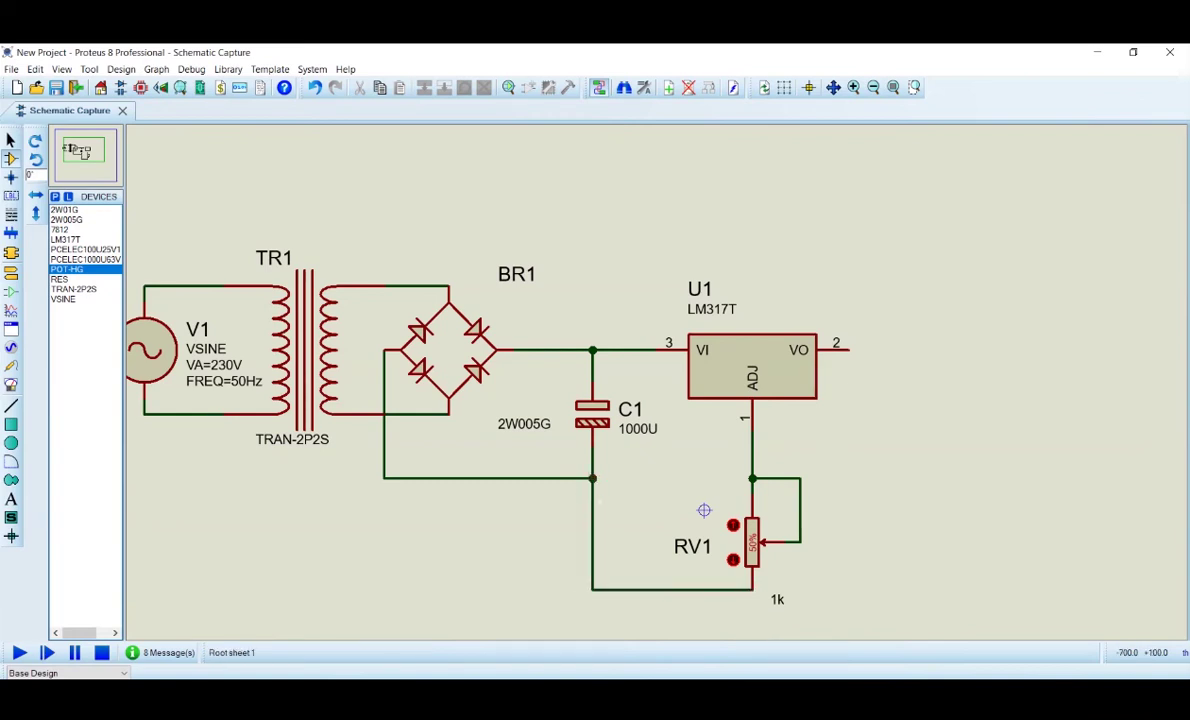
click(14, 274)
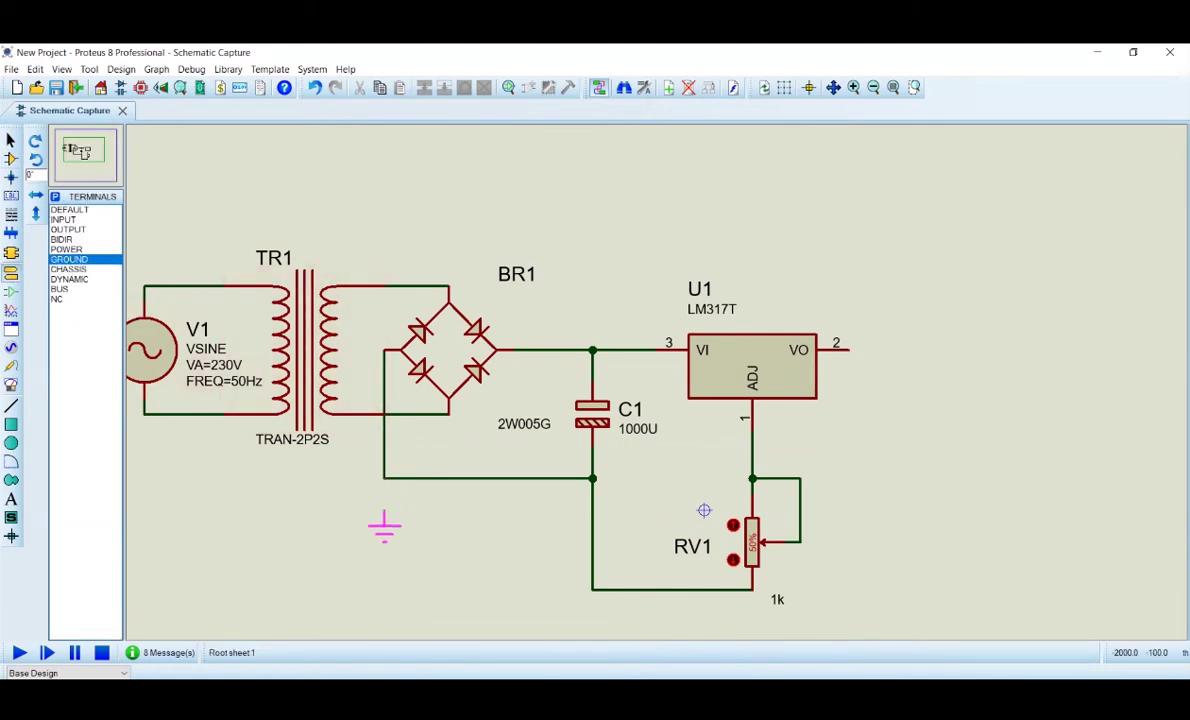
click(384, 525)
click(384, 515)
click(384, 478)
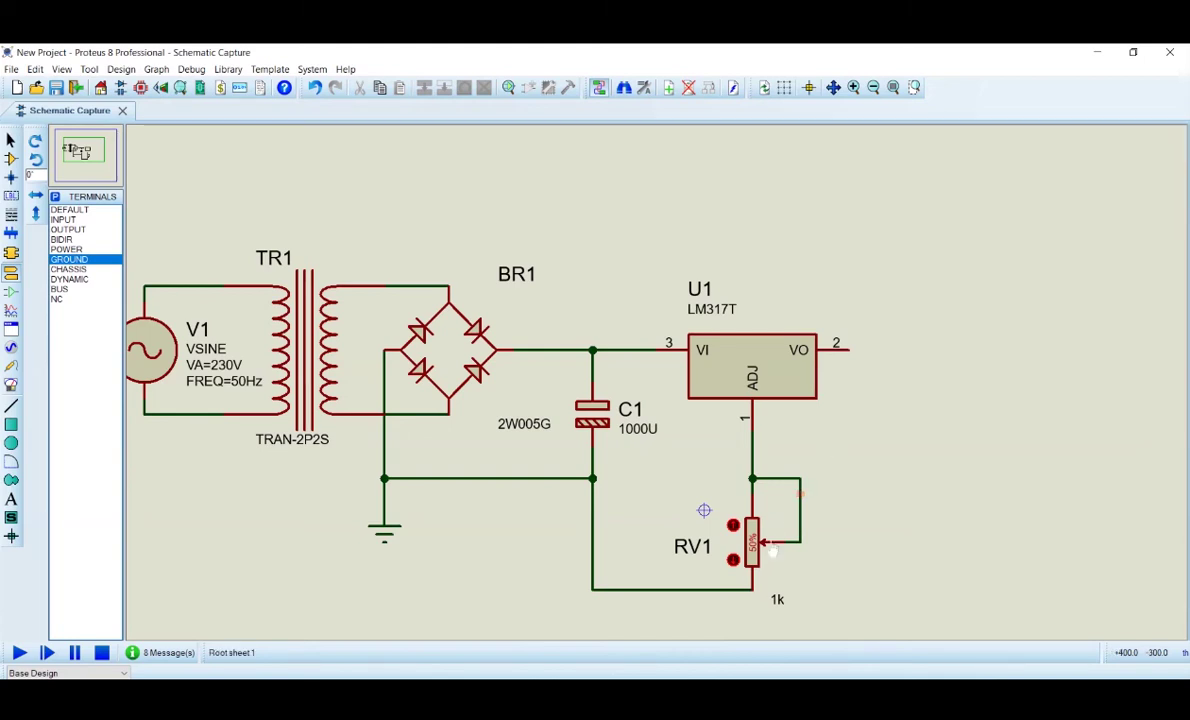
Place a RES resistor right of the ADJ wire and wire it between that wire and the LM317T's VO pin
click(11, 158)
click(62, 279)
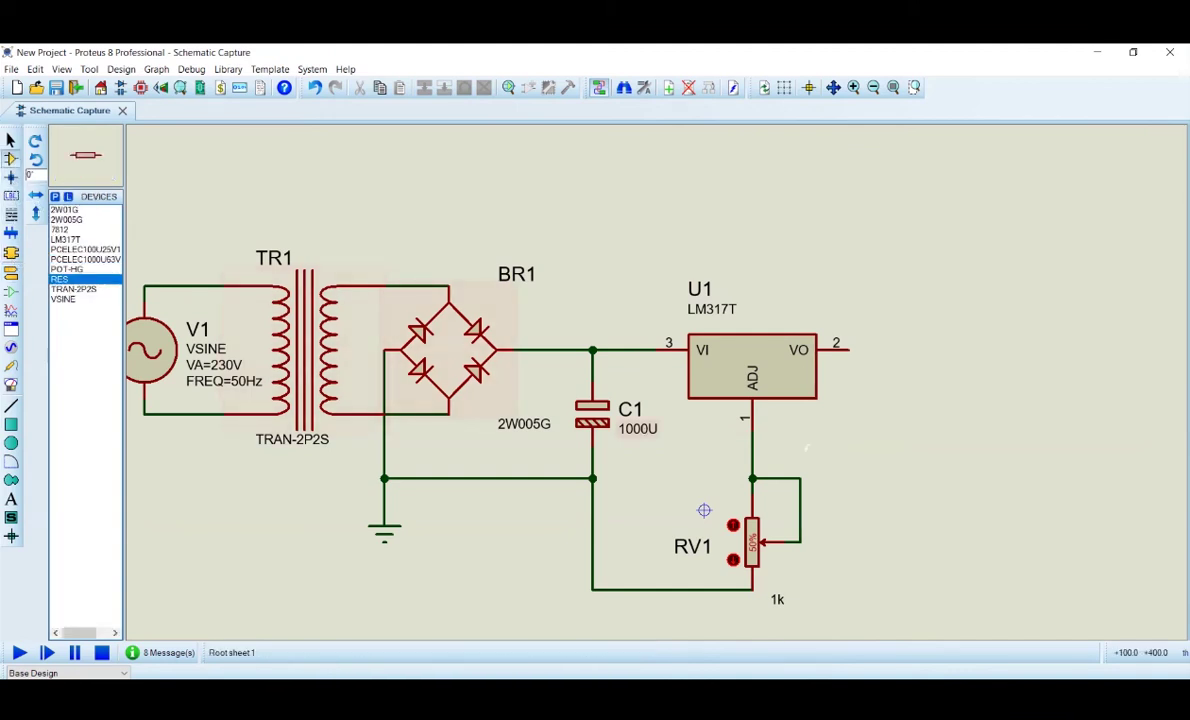
click(840, 446)
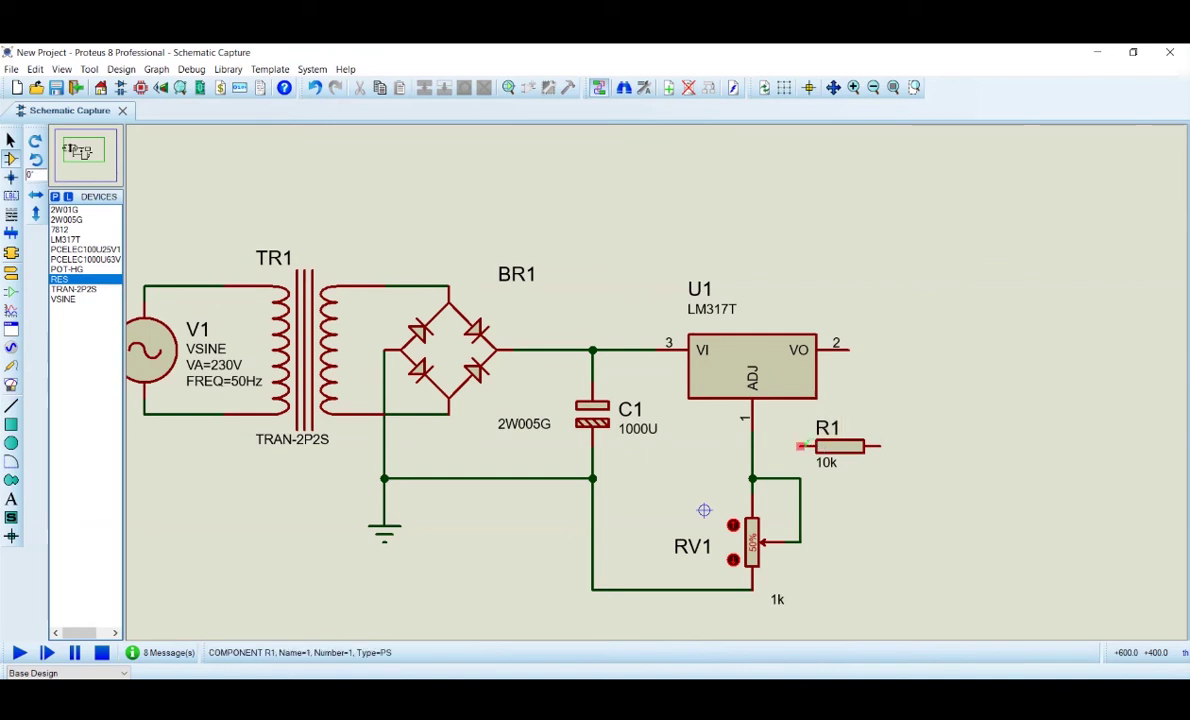
click(758, 446)
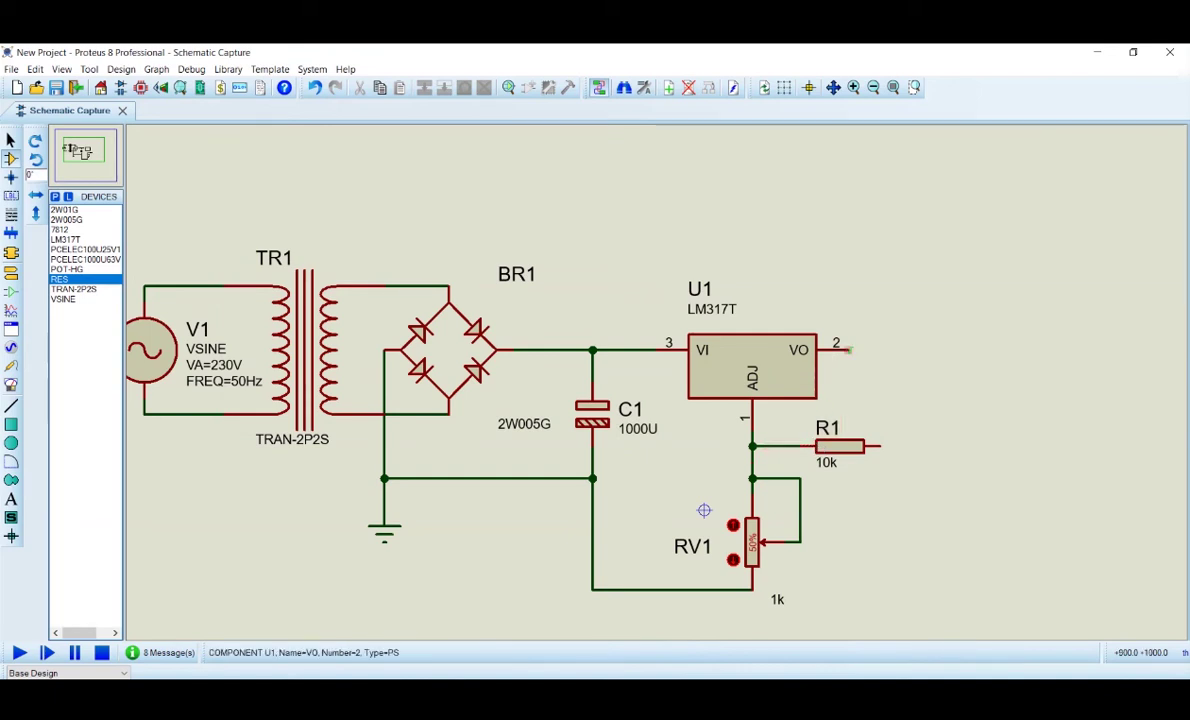
click(848, 350)
click(880, 446)
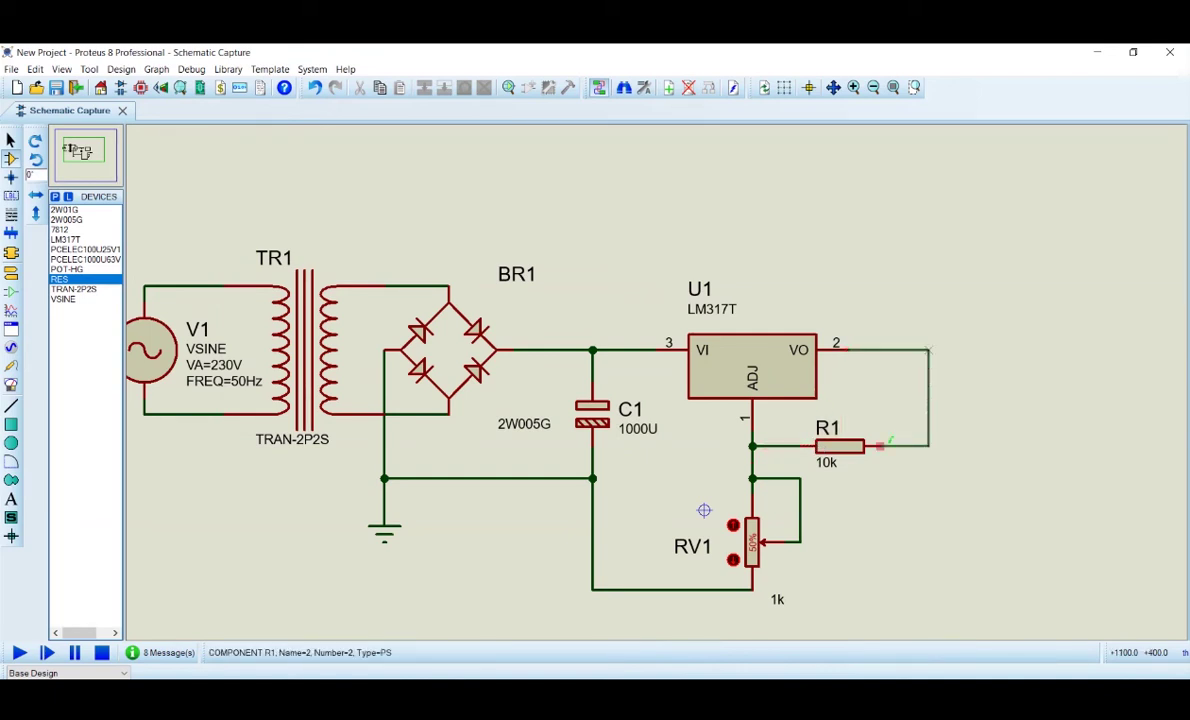
Place a DC voltmeter right of R1 and wire its positive terminal to the VO line and its negative terminal to the potentiometer's lower end
scroll(843, 424, down, 1)
scroll(688, 468, up, 1)
scroll(481, 443, down, 1)
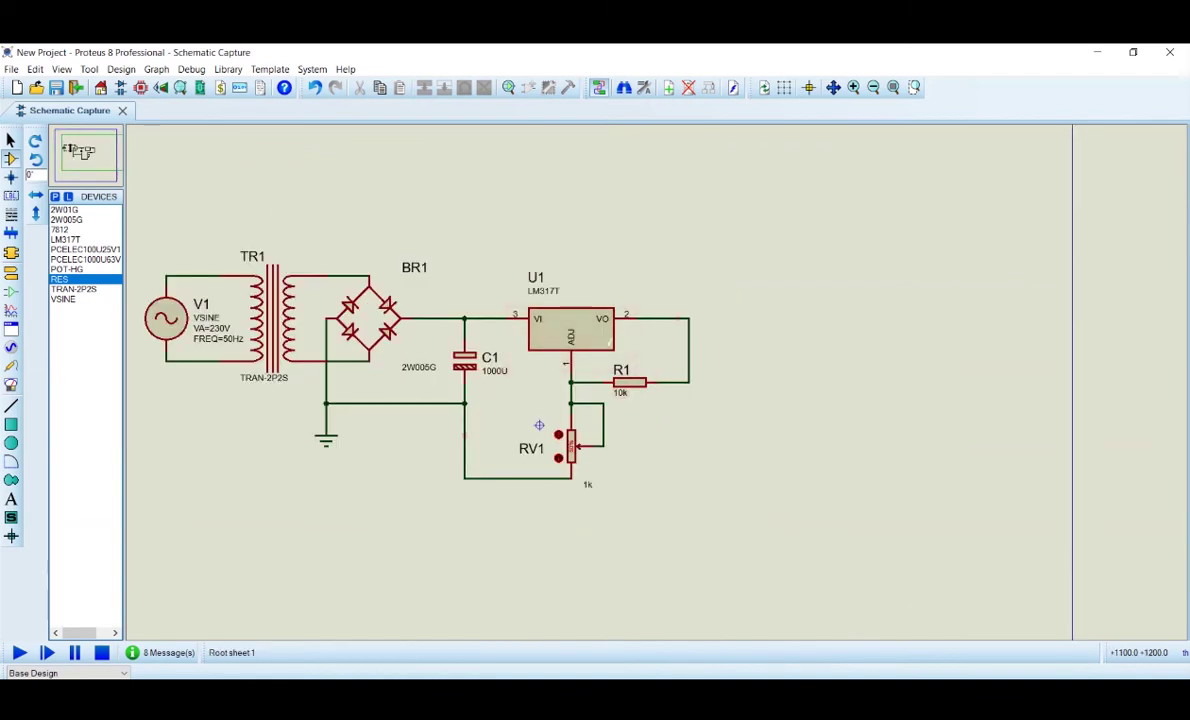
click(11, 387)
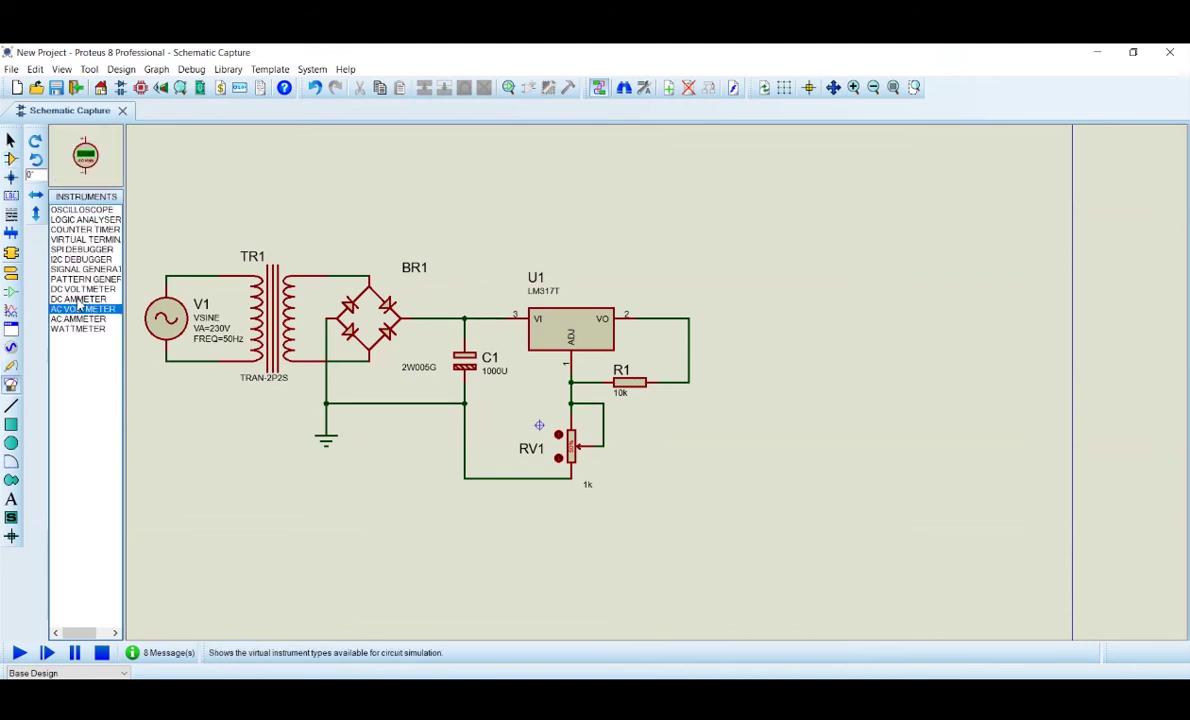
click(82, 289)
click(731, 403)
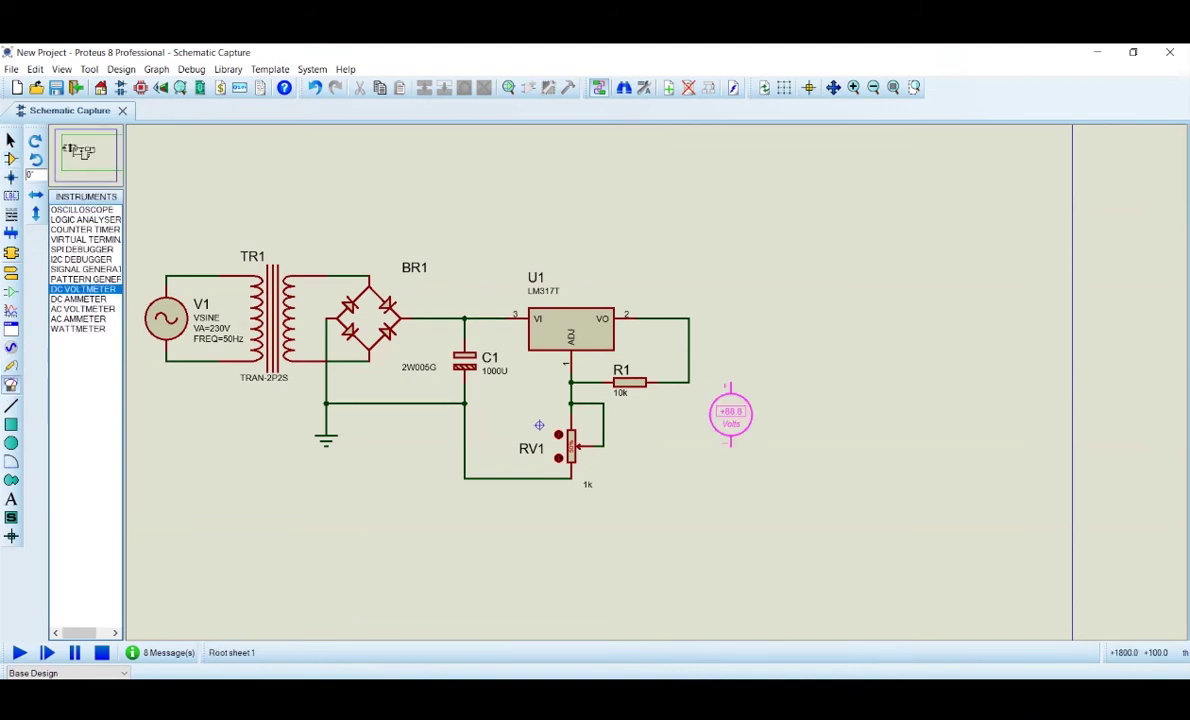
click(731, 372)
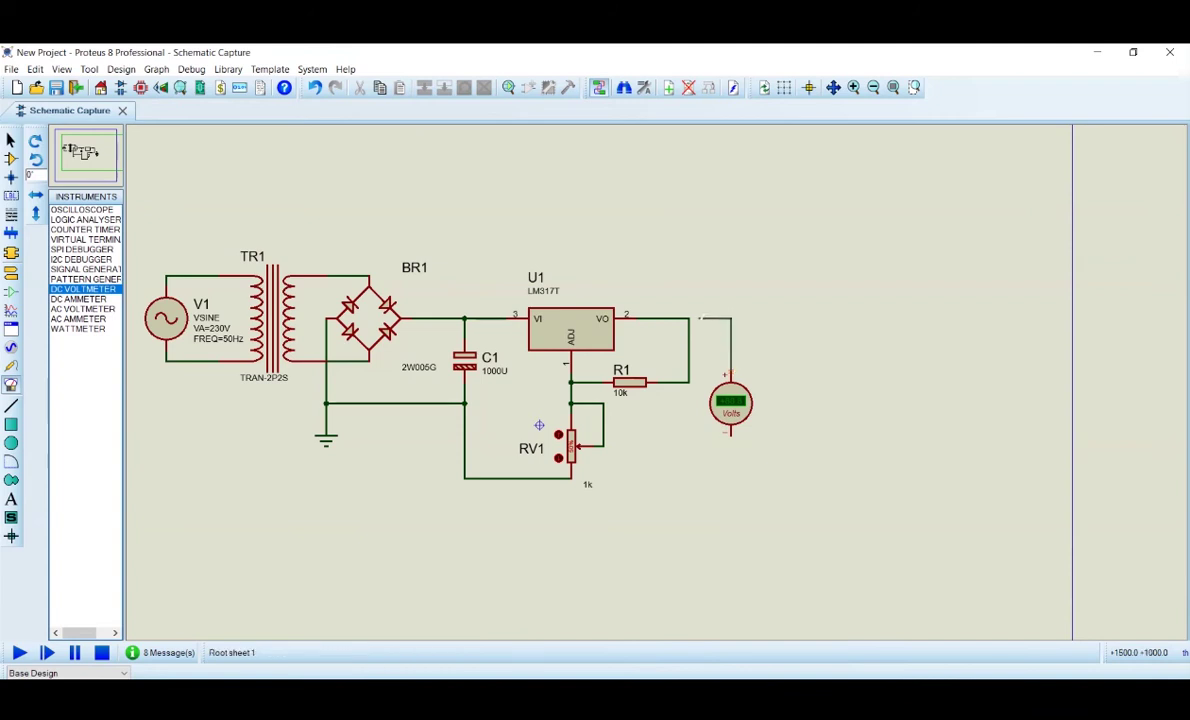
click(688, 318)
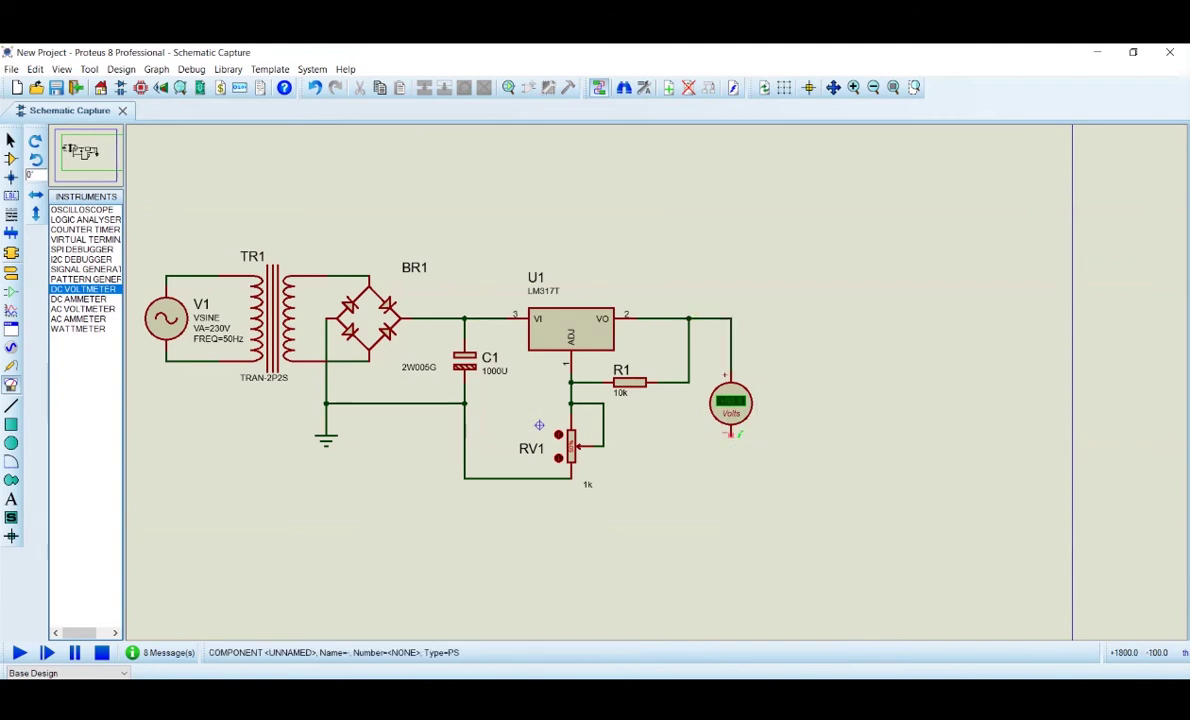
click(731, 432)
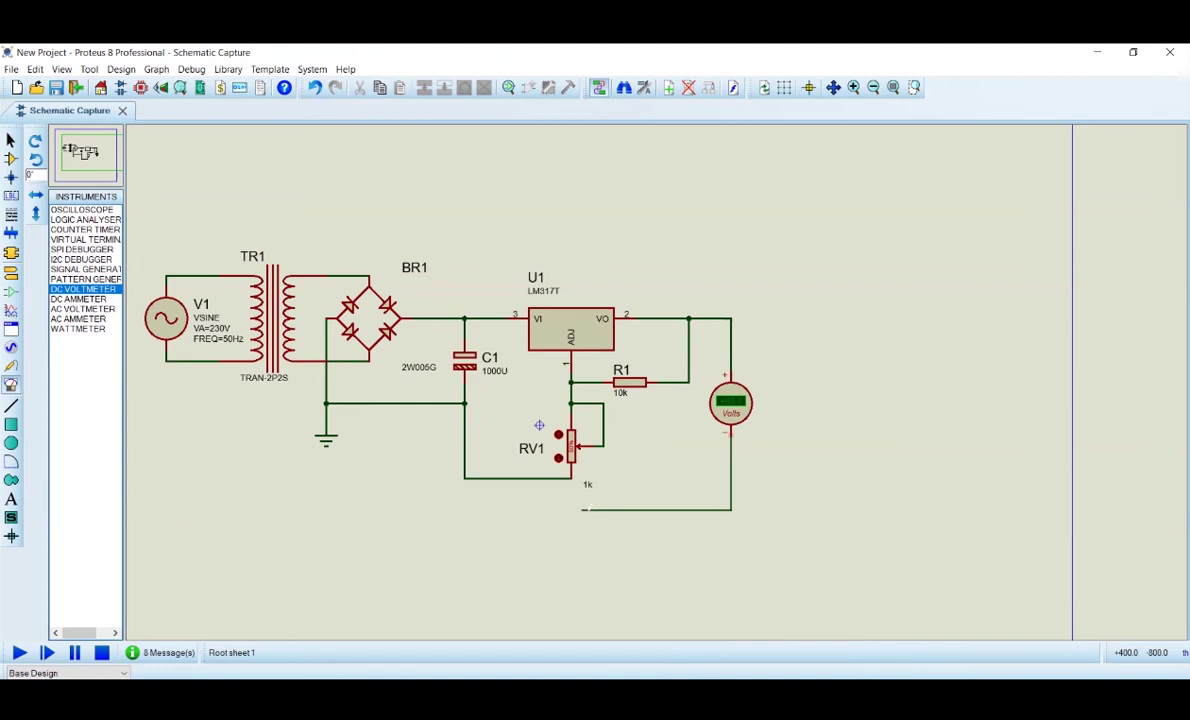
click(571, 478)
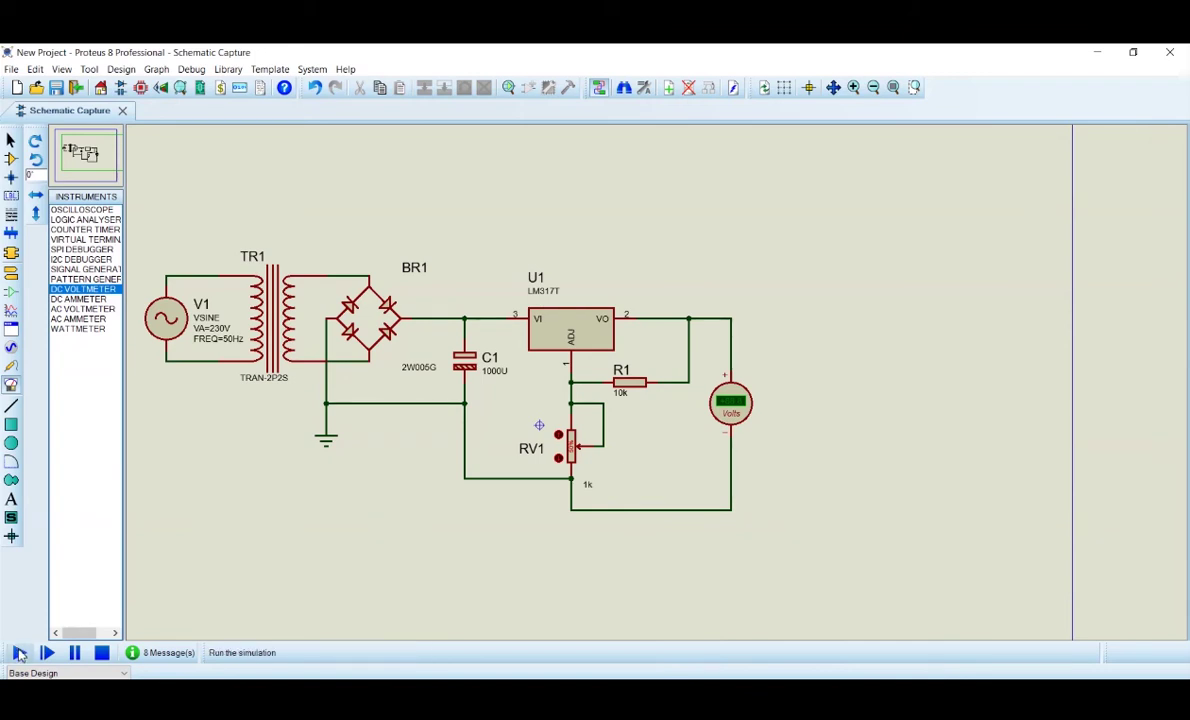
Test the circuit in a simulation run, stop it, and set the potentiometer RV1's resistance to 10k
click(19, 652)
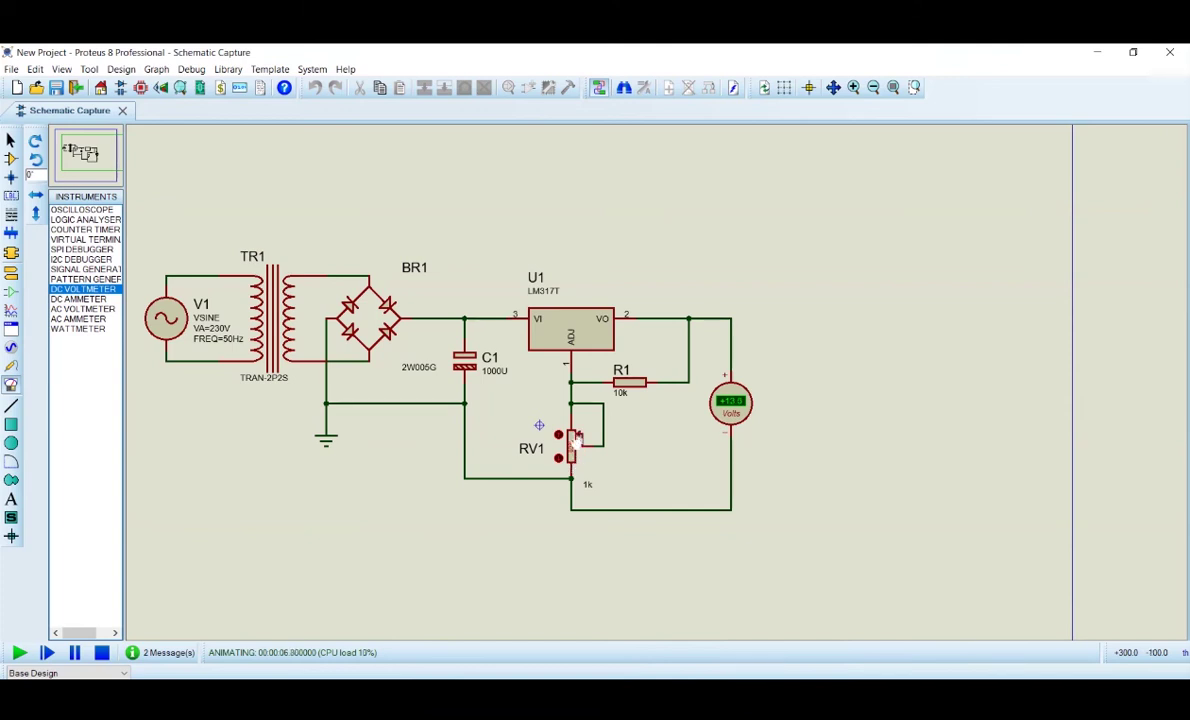
click(104, 653)
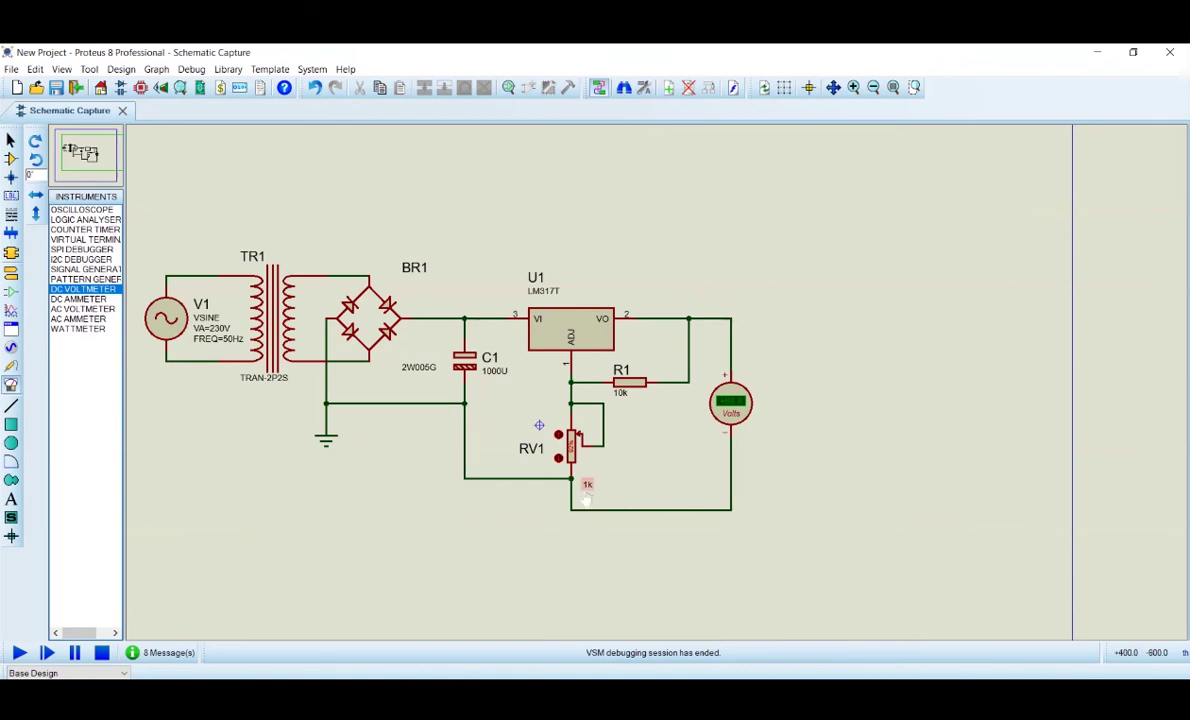
double_click(588, 486)
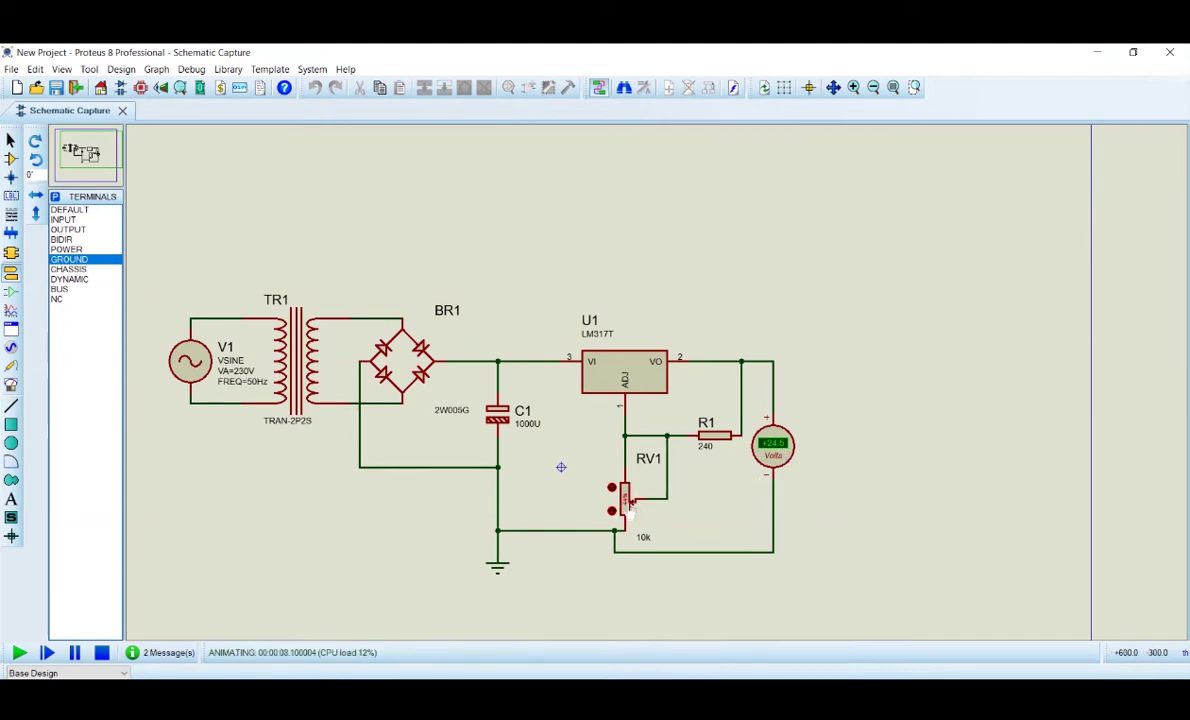
Move RV1's wiper up and back down during the running simulation to vary the regulator's output voltage
click(626, 500)
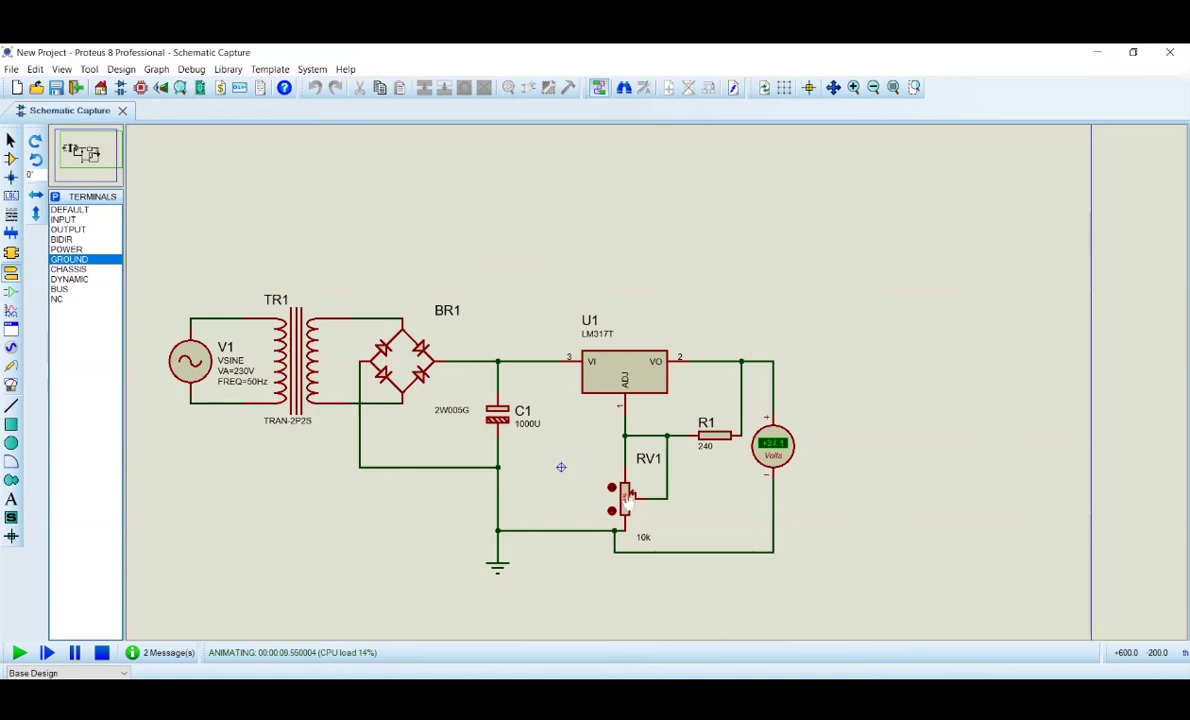
click(627, 500)
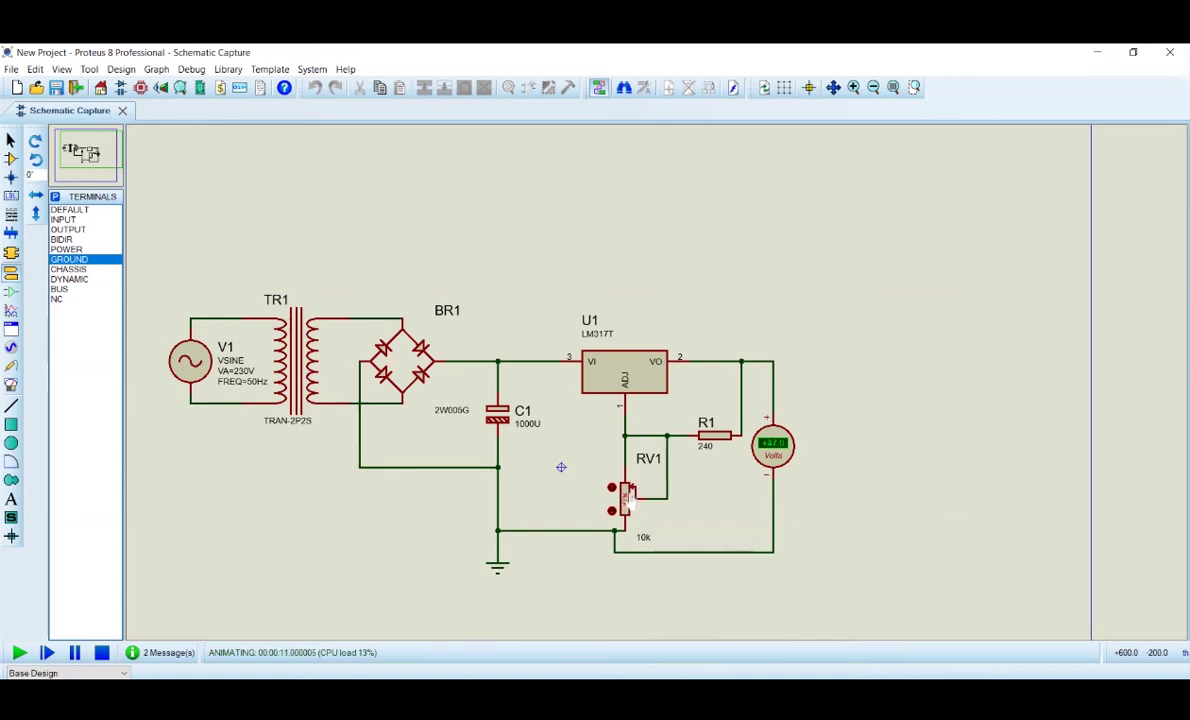
click(627, 505)
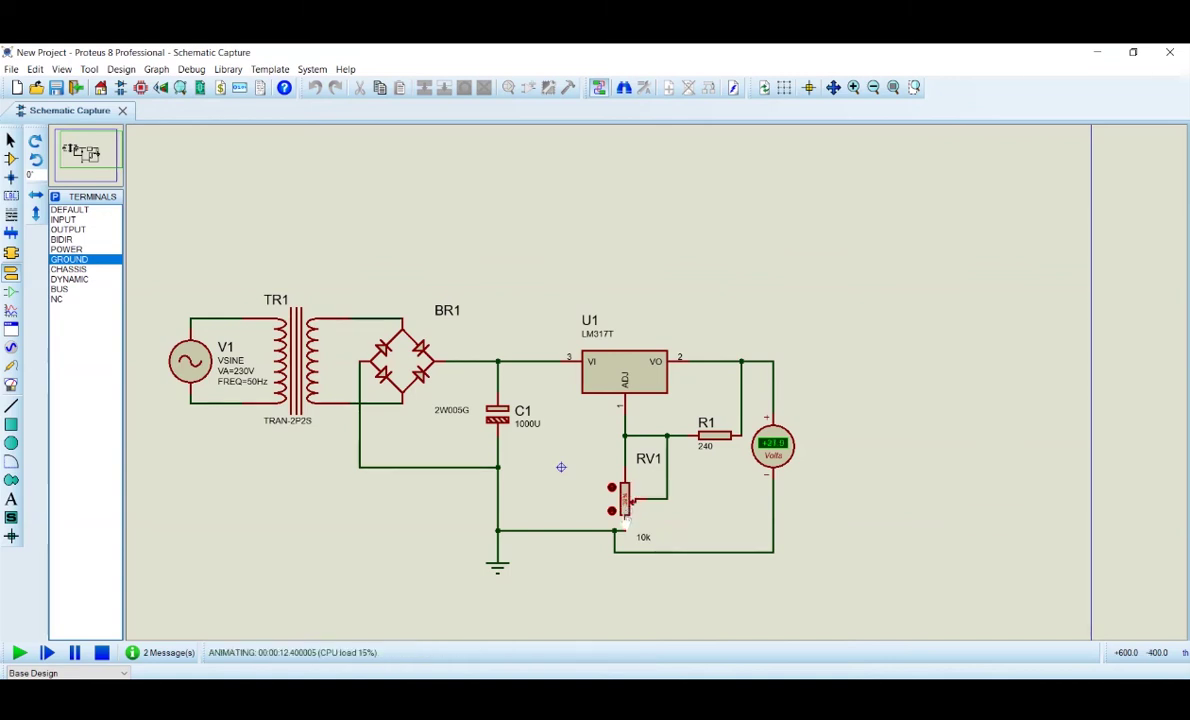